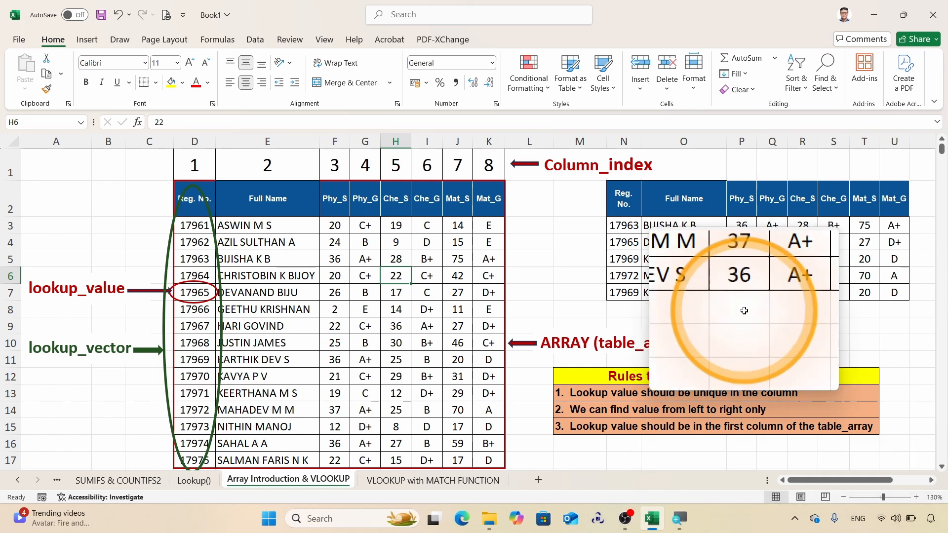
# In P8, enter a MATCH formula that finds header P2 within D2:K2 with match type 0
pyautogui.write('=match')
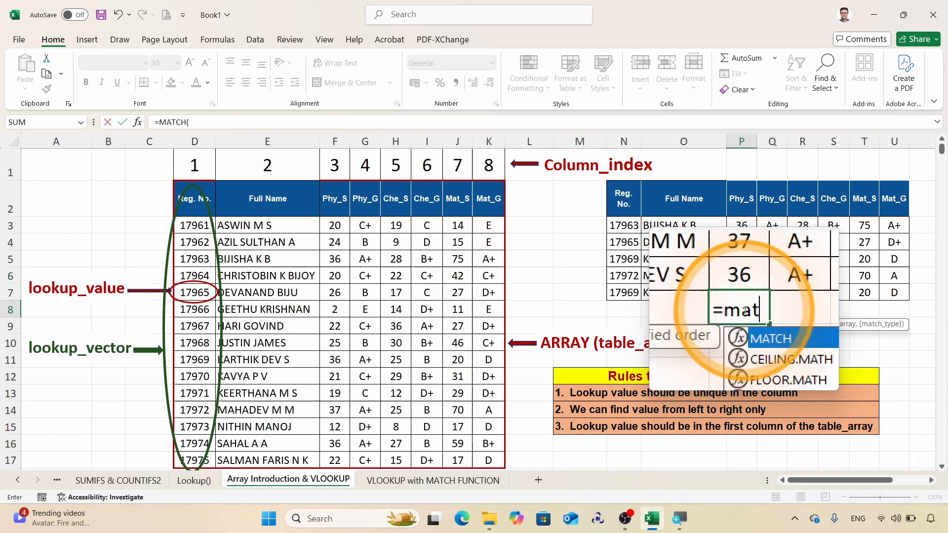
pyautogui.press('Tab')
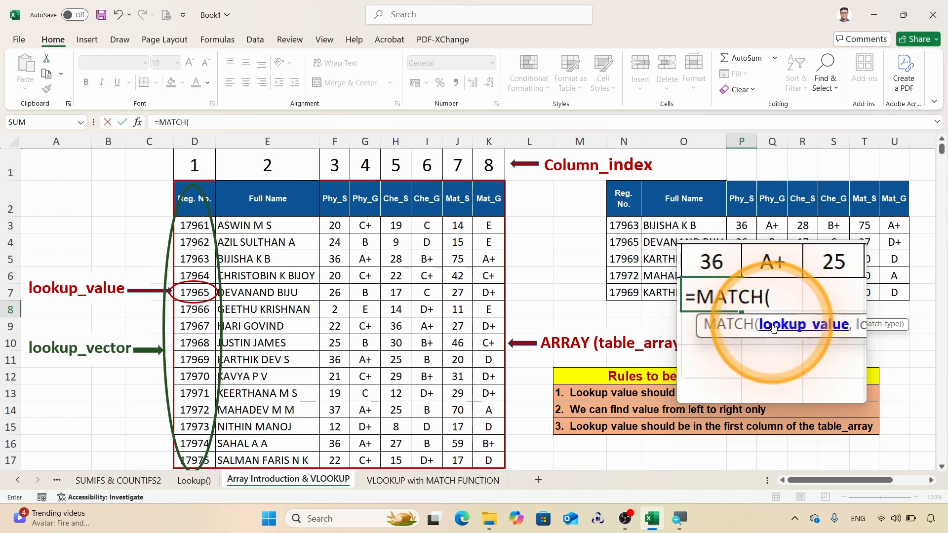
pyautogui.click(741, 198)
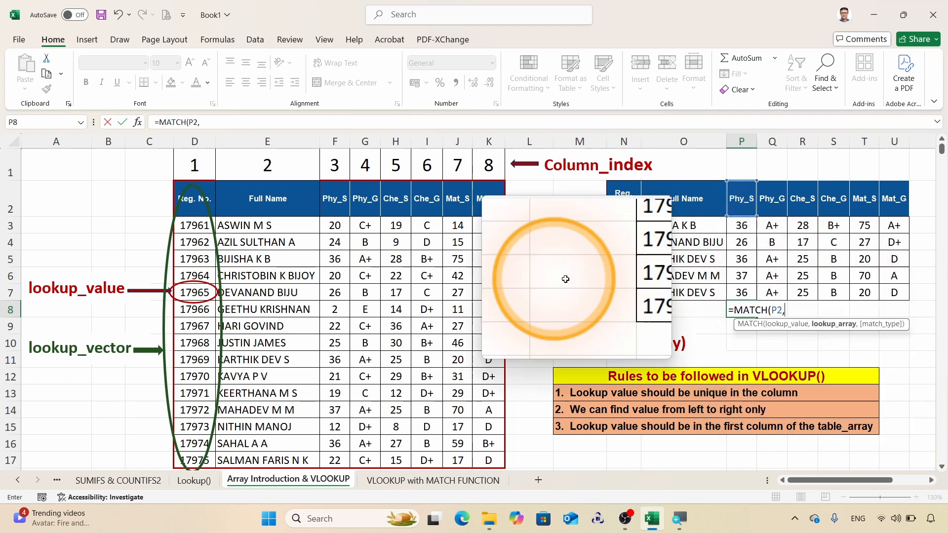
pyautogui.moveTo(196, 197); pyautogui.dragTo(488, 202)
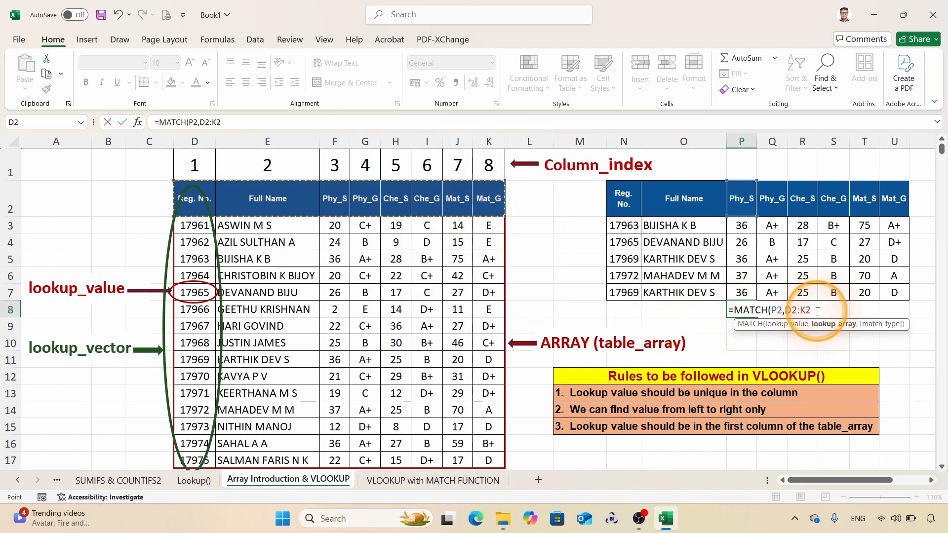
pyautogui.write(',')
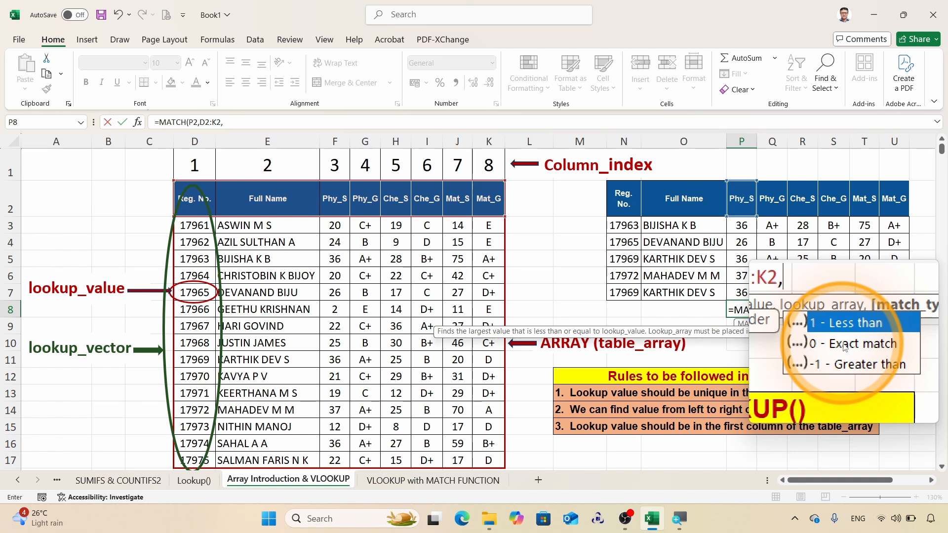
pyautogui.write('0')
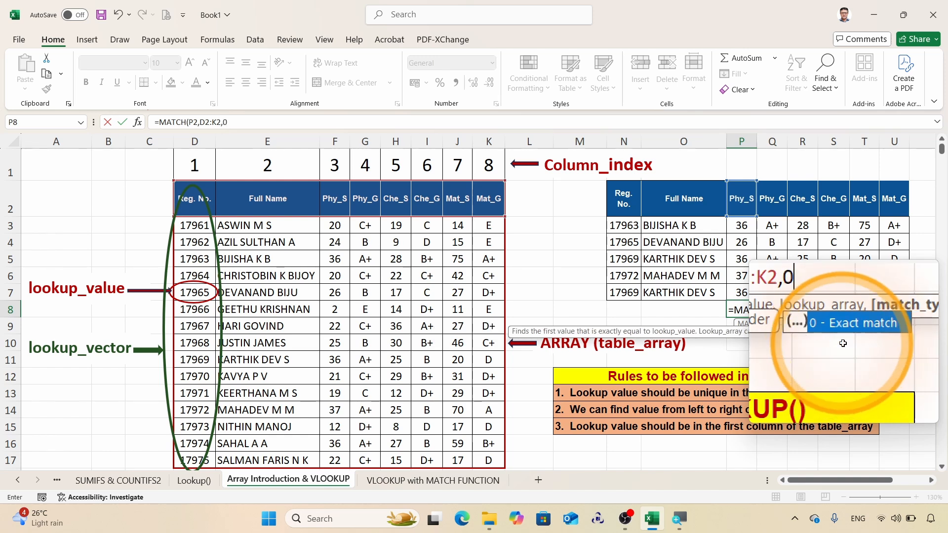
pyautogui.write(')')
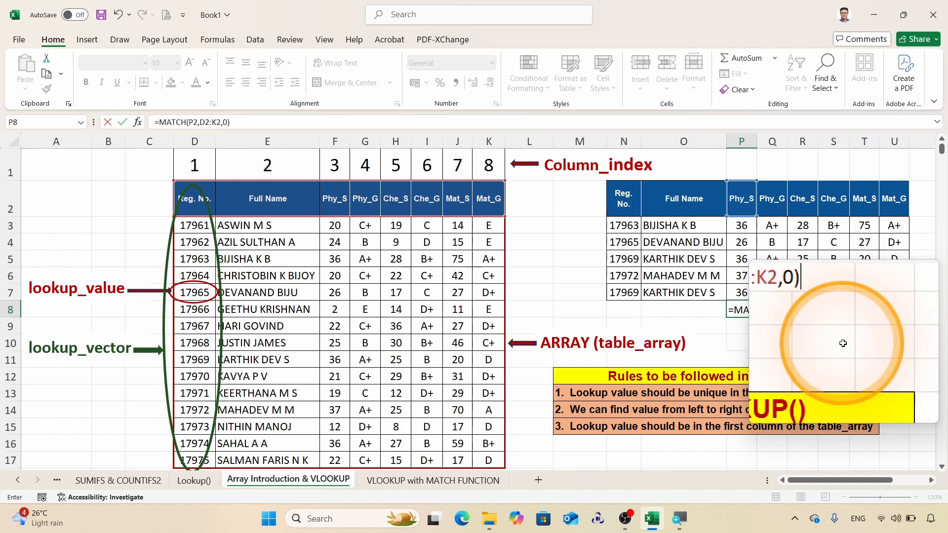
pyautogui.press('Return')
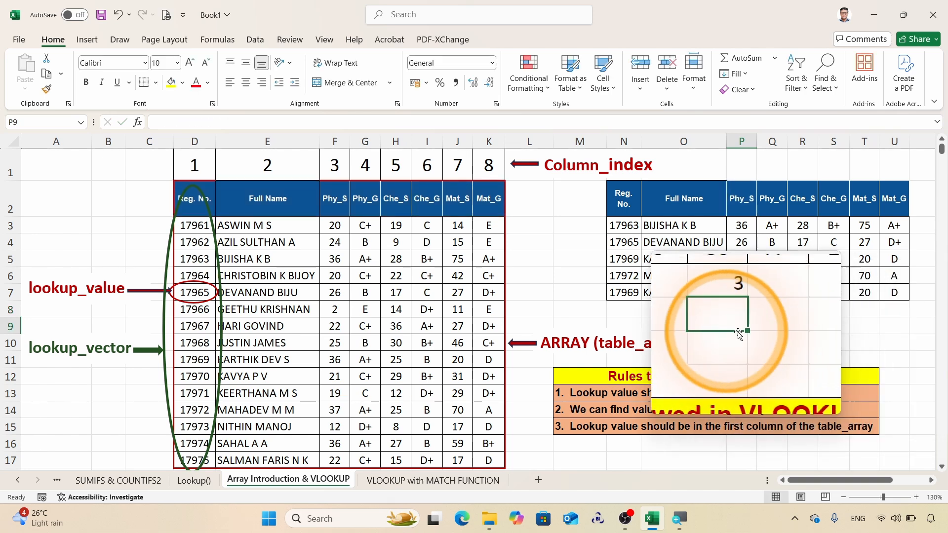
pyautogui.click(742, 309)
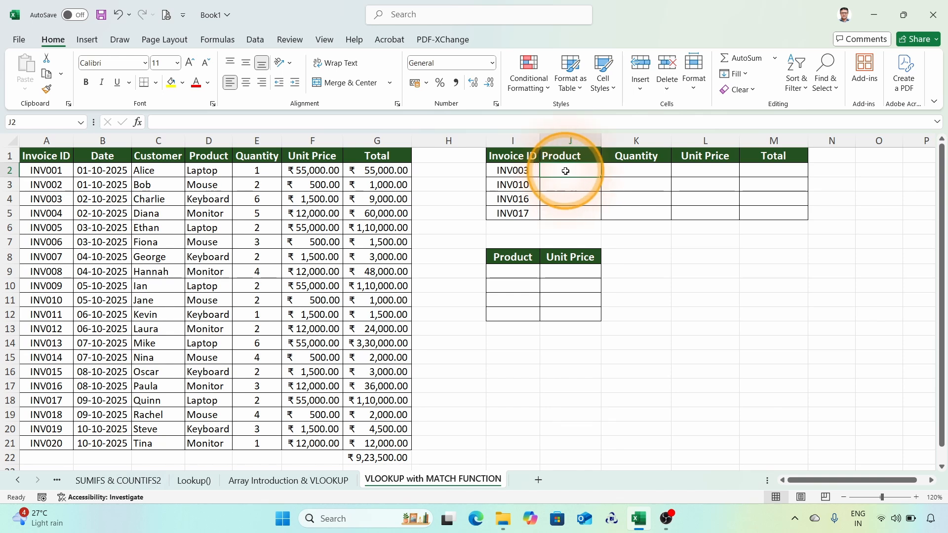
# In J2 of the VLOOKUP with MATCH FUNCTION sheet, start a VLOOKUP with lookup value $I2 and table array $A$1:$G$21
pyautogui.write('=vlookup')
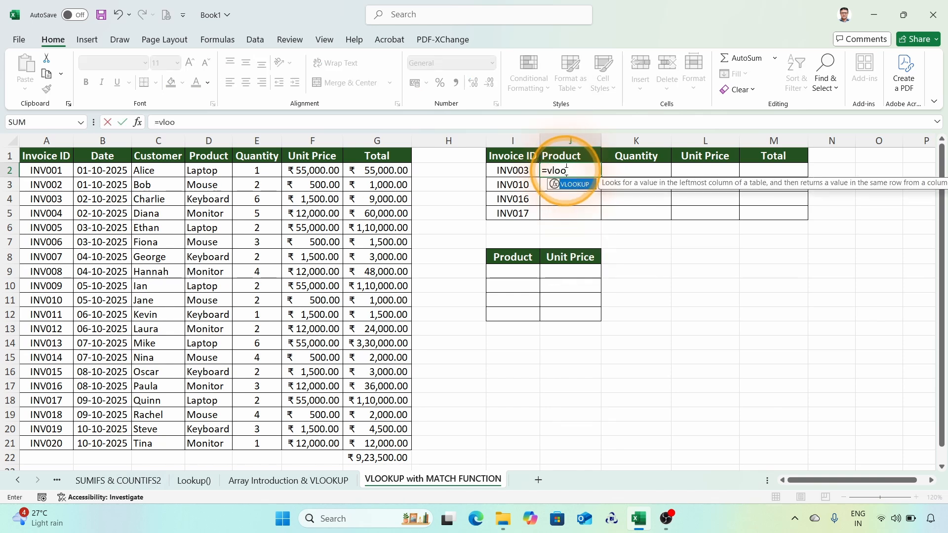
pyautogui.press('Tab')
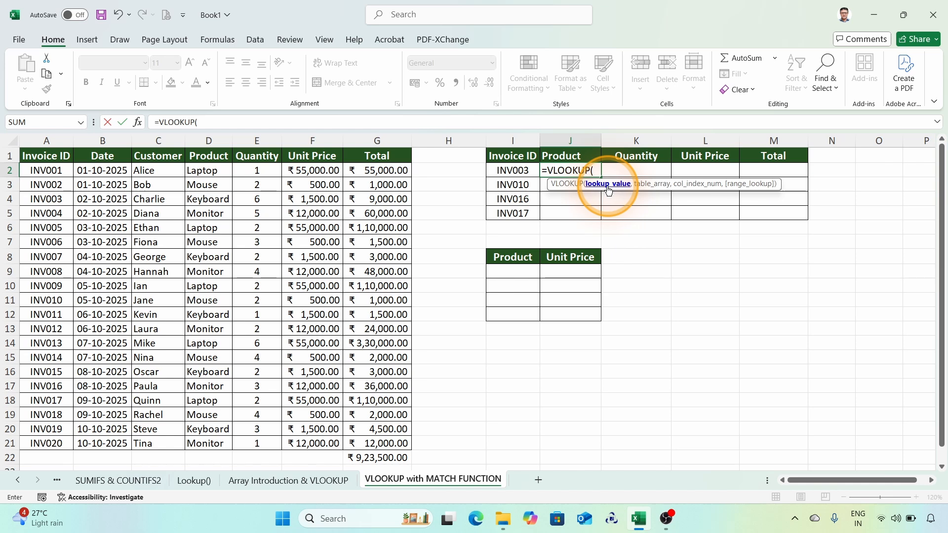
pyautogui.press('super+plus')
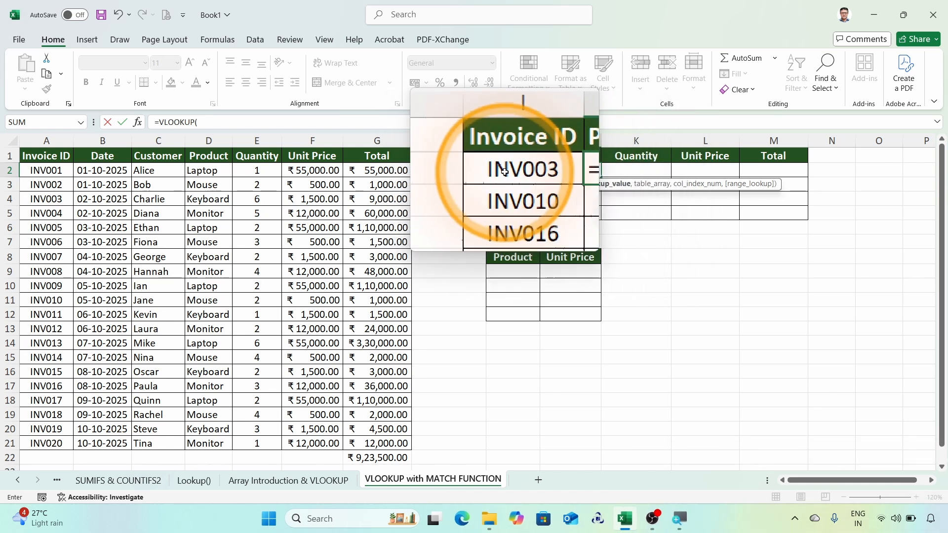
pyautogui.click(509, 172)
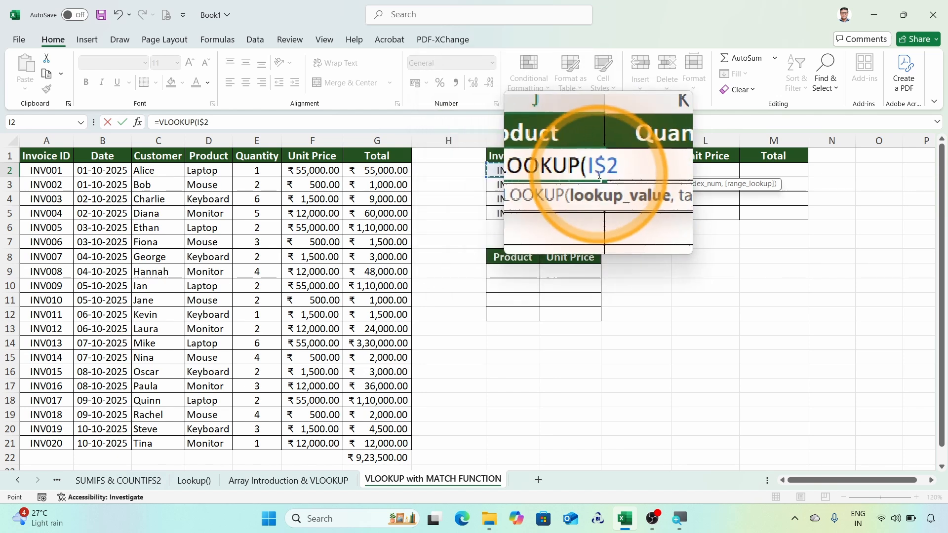
pyautogui.press('F4')
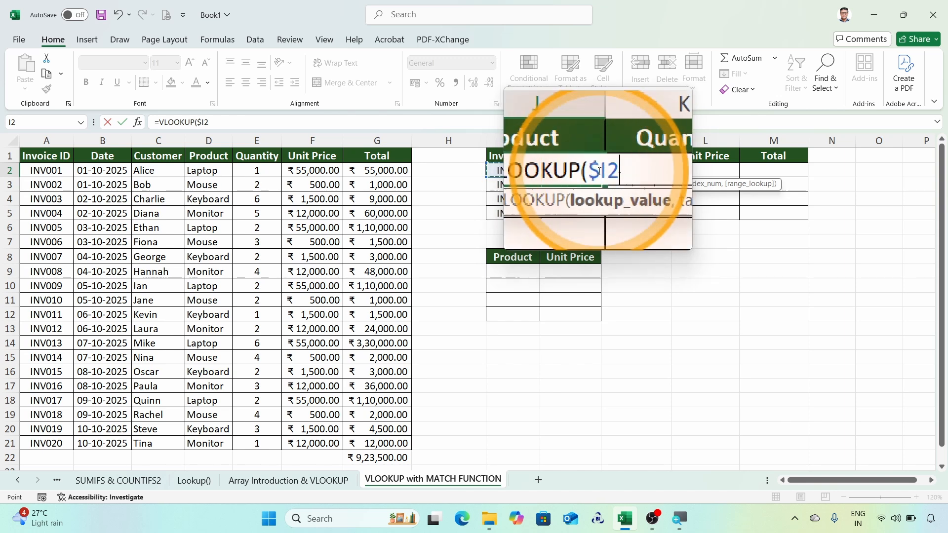
pyautogui.write(',')
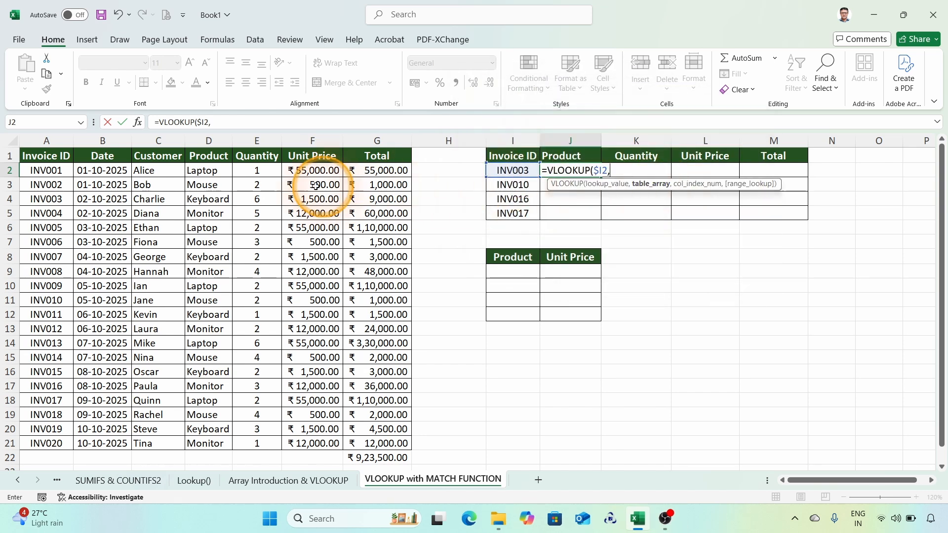
pyautogui.moveTo(43, 156); pyautogui.dragTo(384, 444)
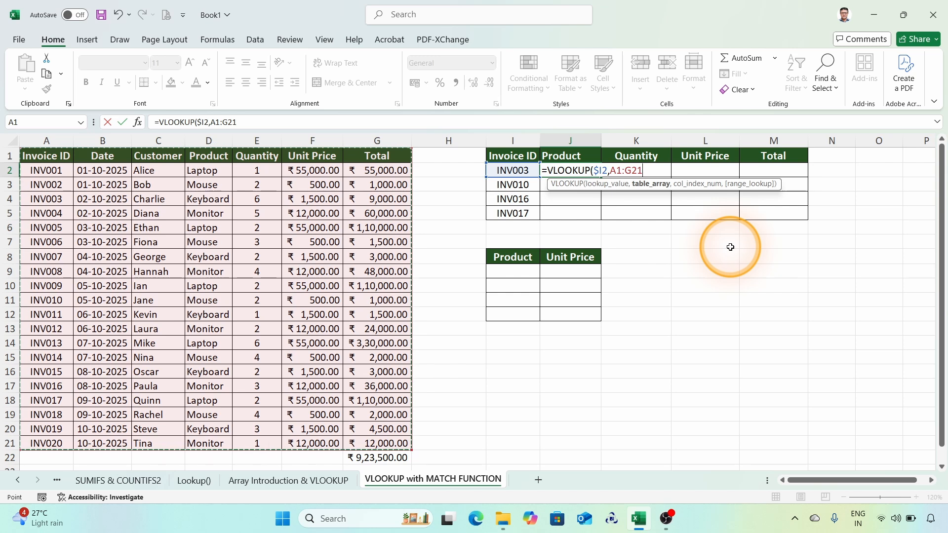
pyautogui.press('super+plus')
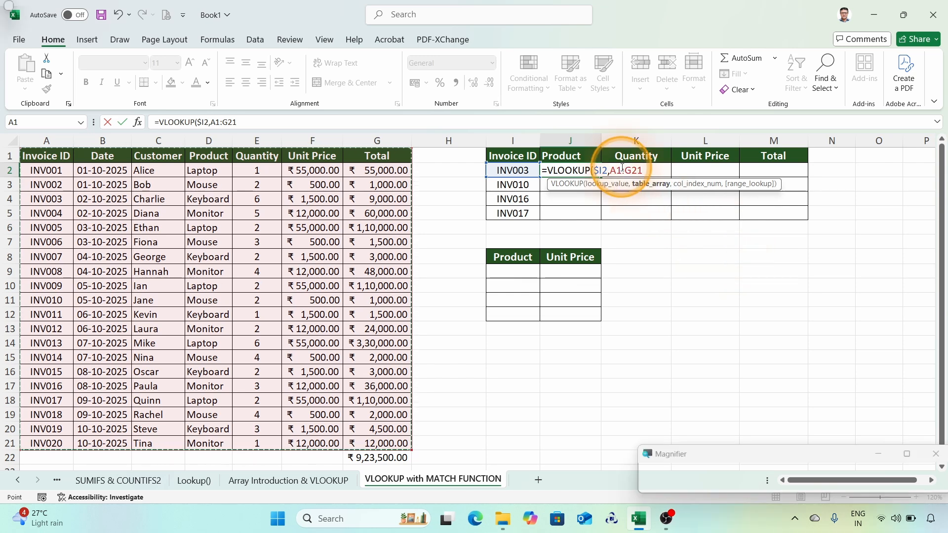
pyautogui.press('F4')
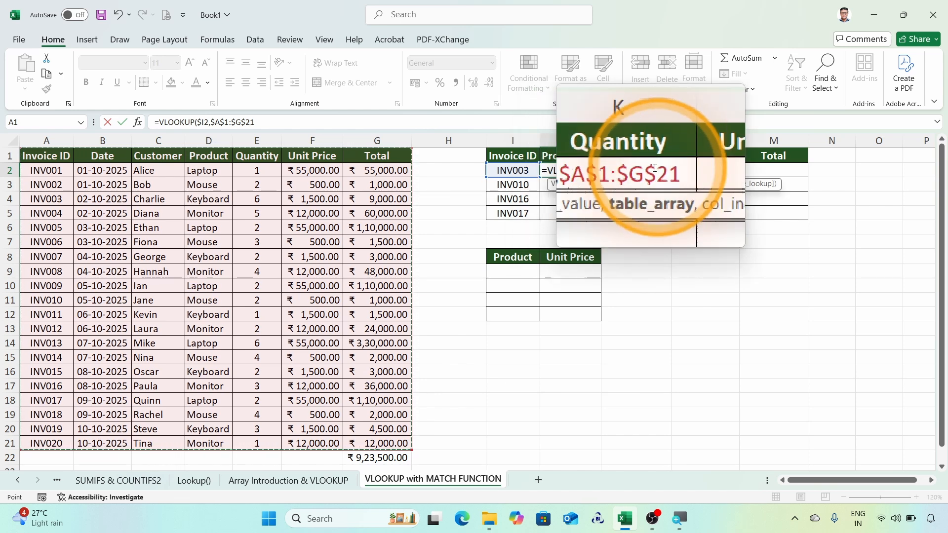
pyautogui.write(',')
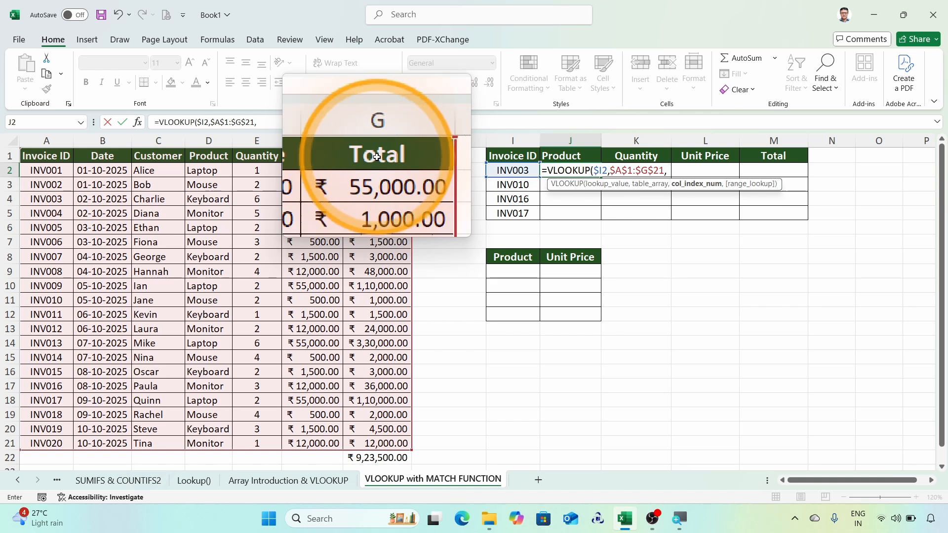
# Nest MATCH(J$1,$A$1:$G$1,0) as the column index argument of the VLOOKUP
pyautogui.write('ma')
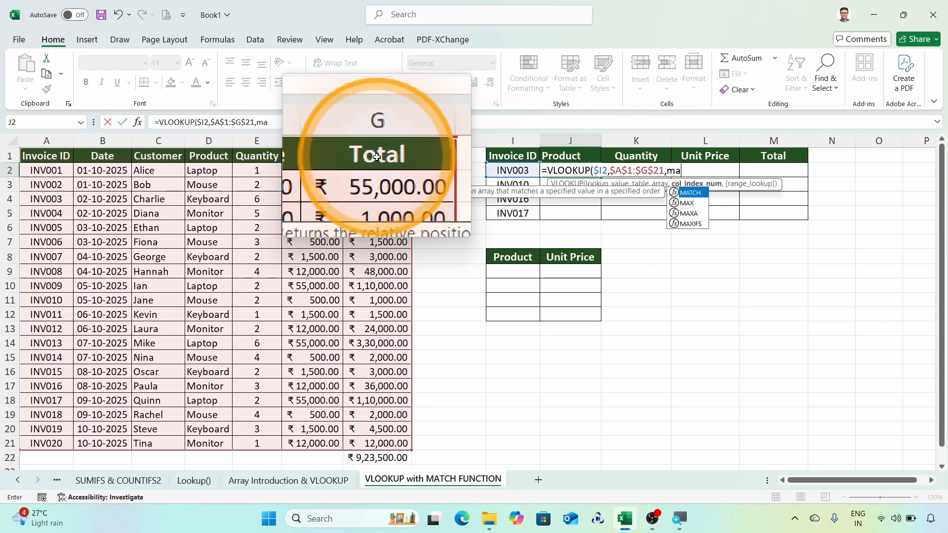
pyautogui.press('Tab')
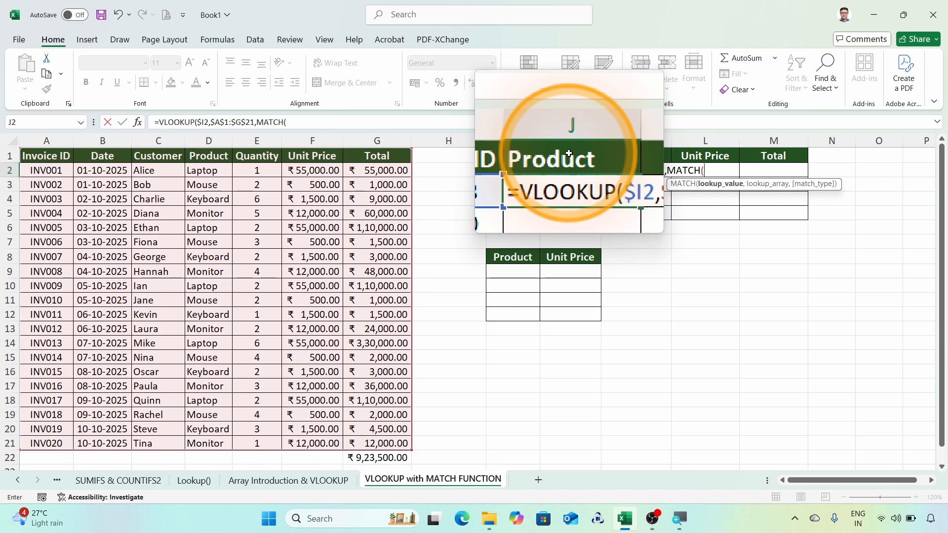
pyautogui.click(568, 156)
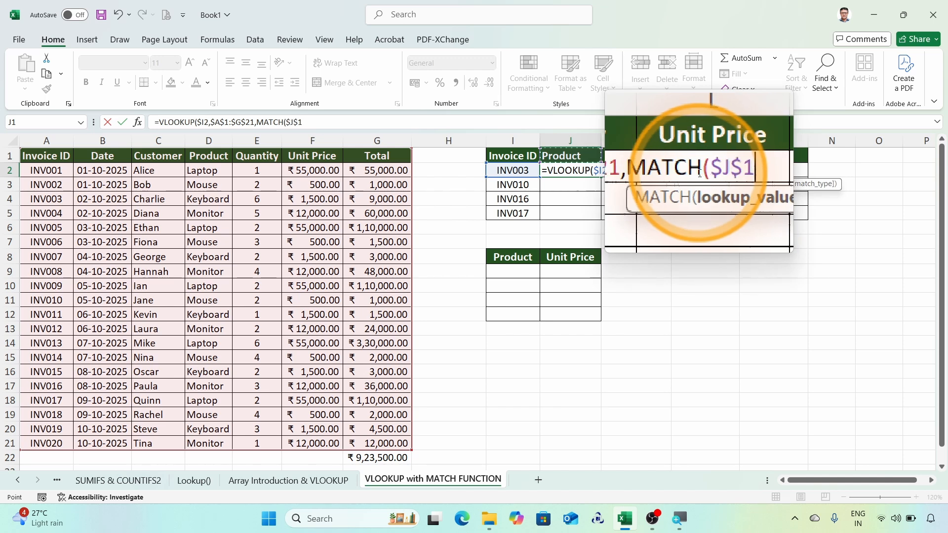
pyautogui.press('F4')
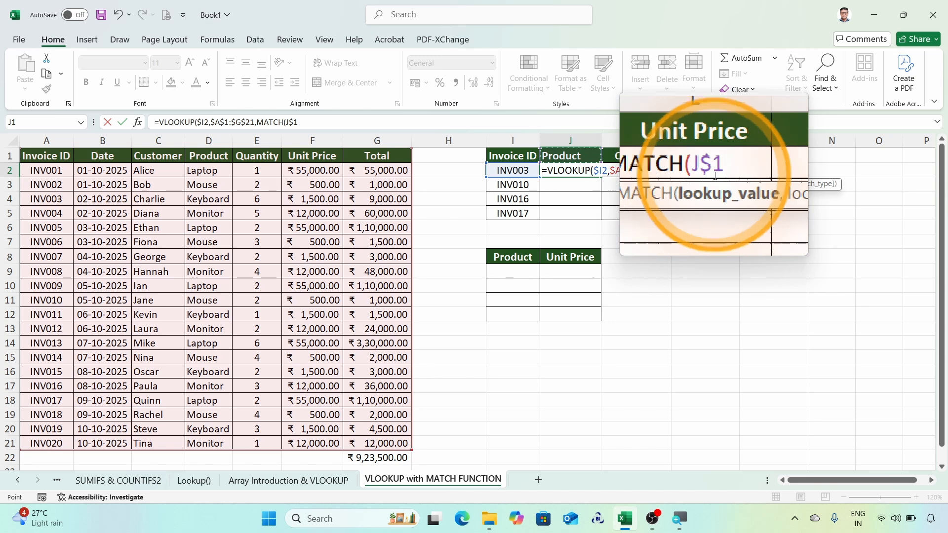
pyautogui.write(',')
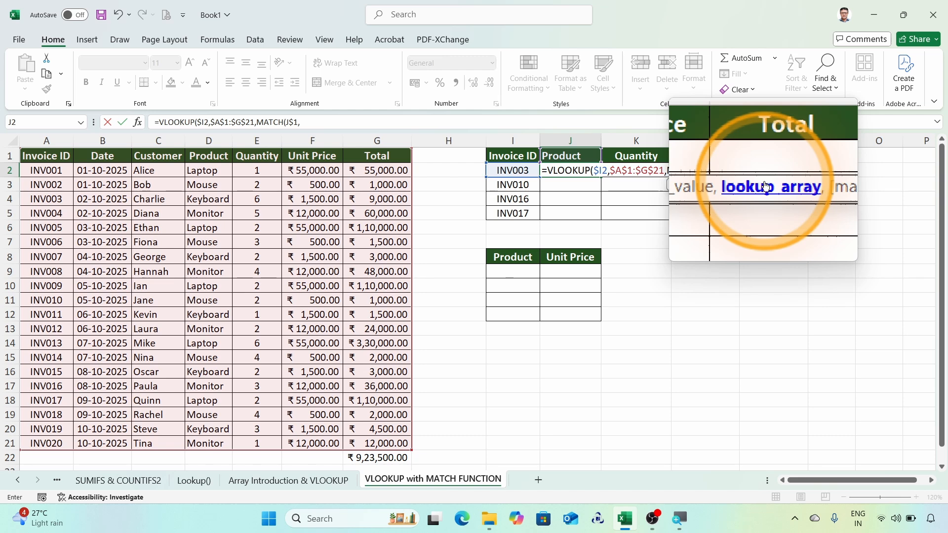
pyautogui.press('super+Escape')
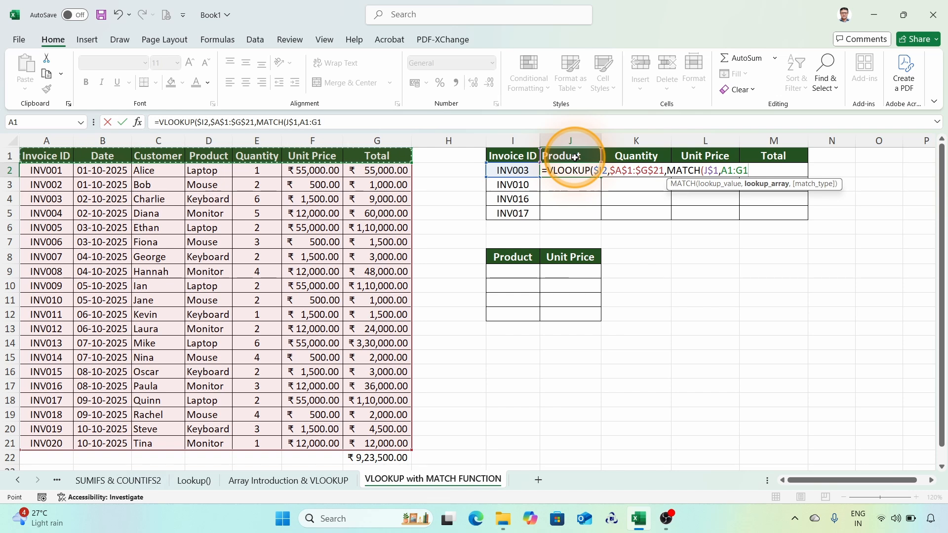
pyautogui.press('F4')
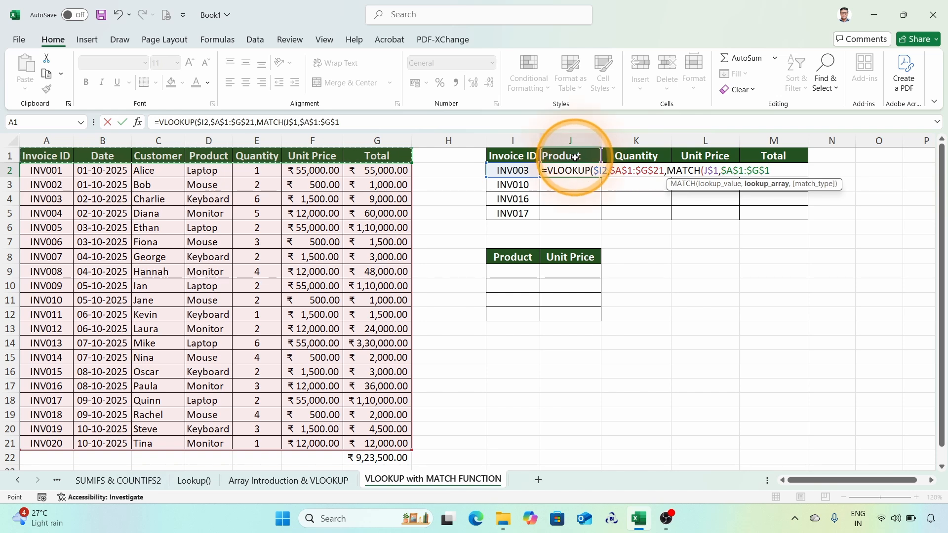
pyautogui.press('super+plus')
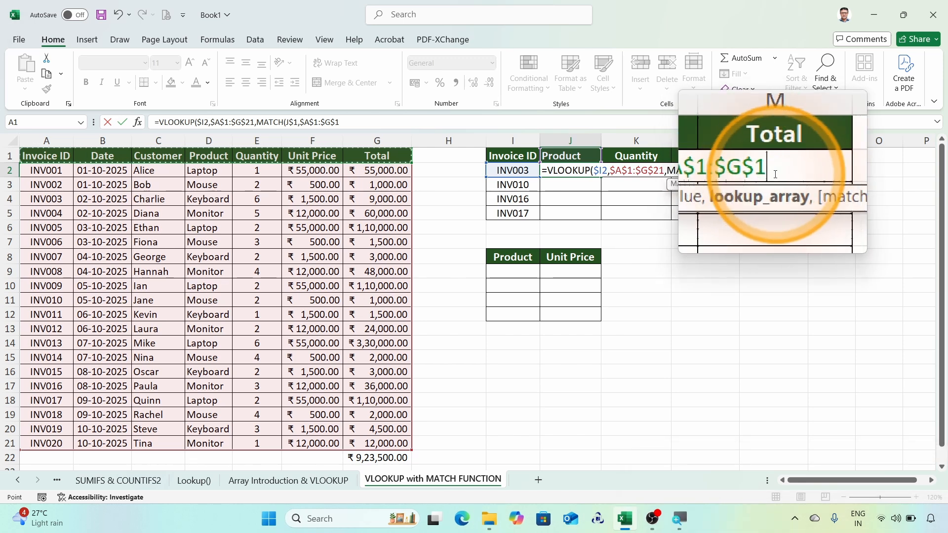
pyautogui.write(',')
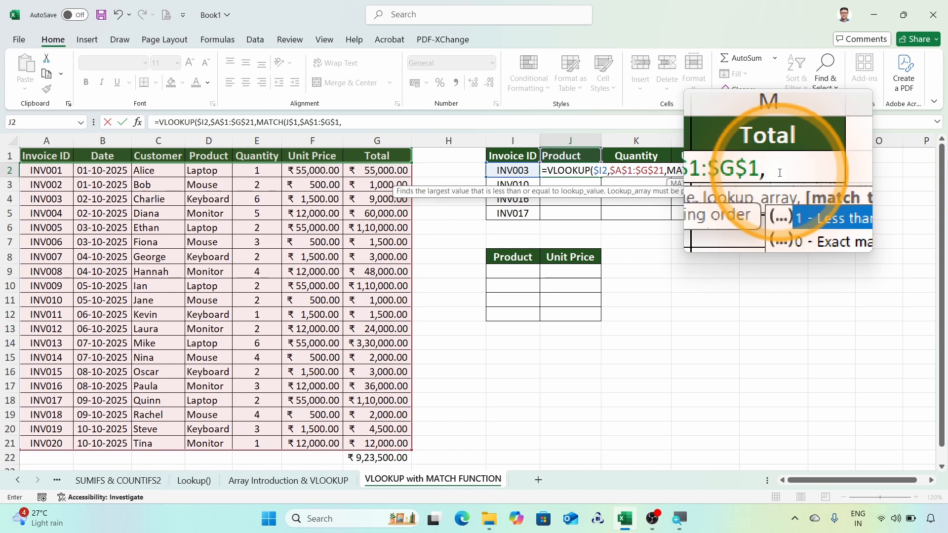
pyautogui.write('0')
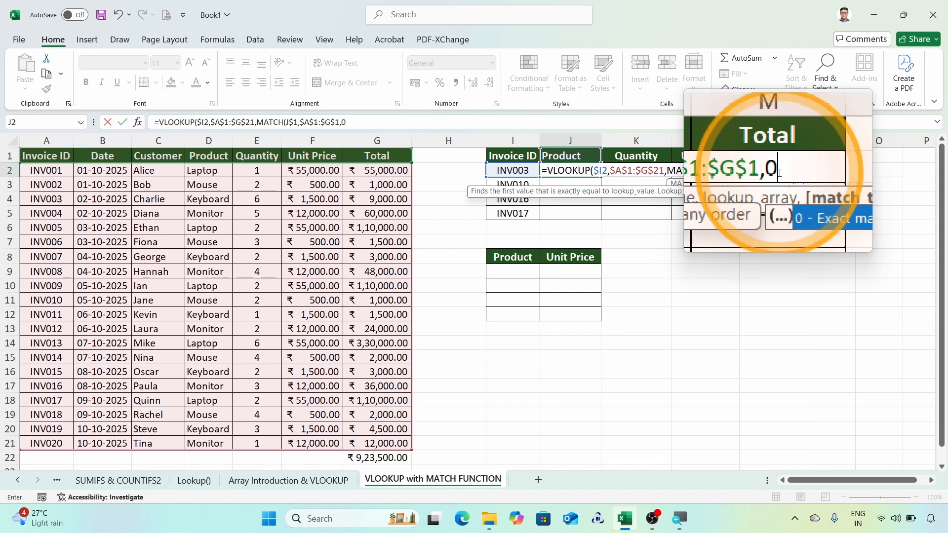
pyautogui.write(')')
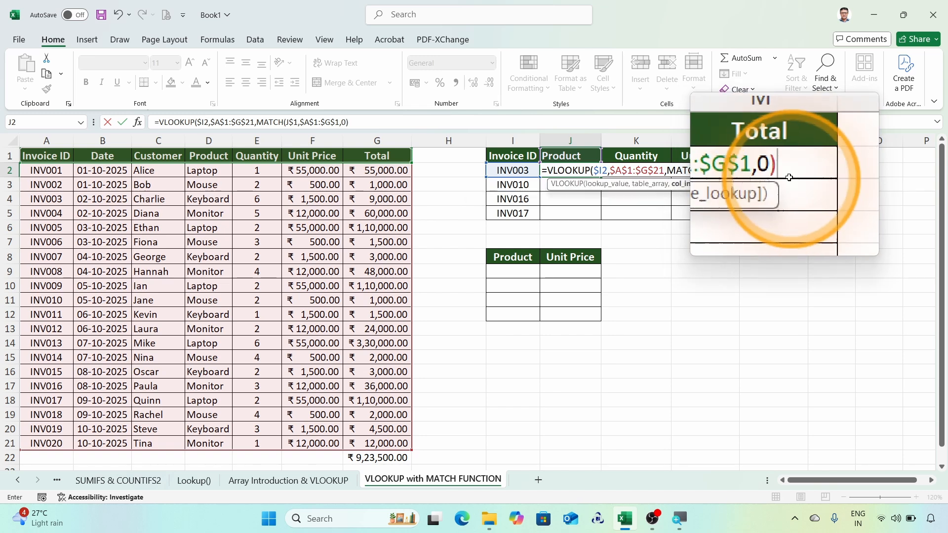
# Set the VLOOKUP range_lookup argument to 0 and complete the formula in J2
pyautogui.write(',0')
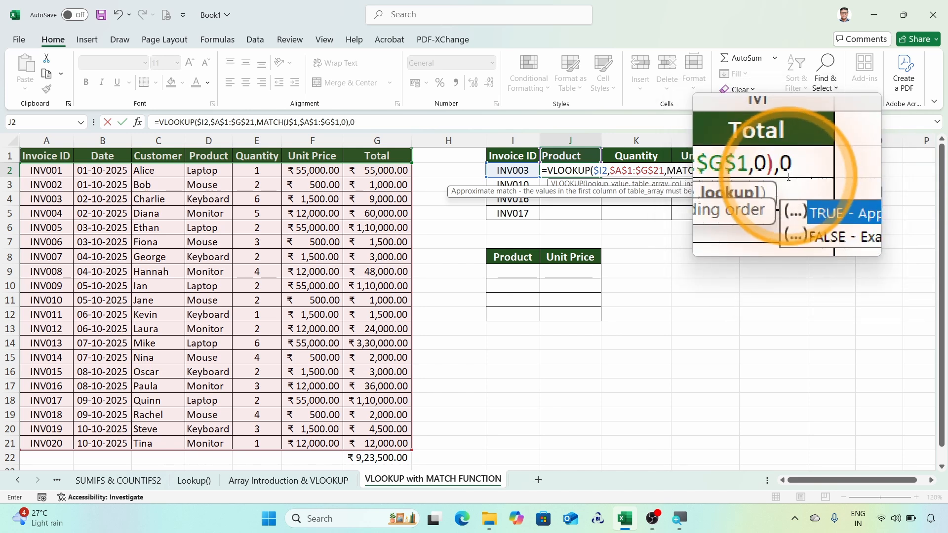
pyautogui.write(')')
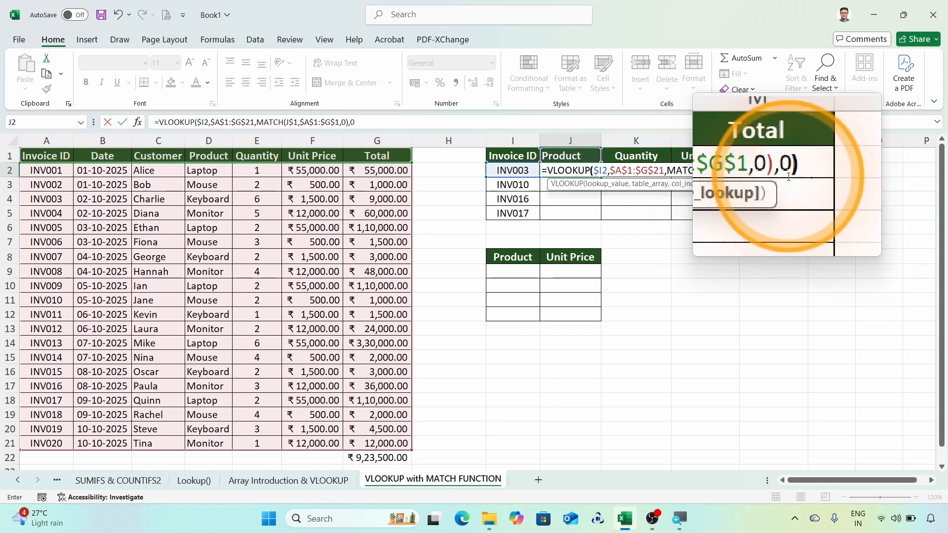
pyautogui.press('Return')
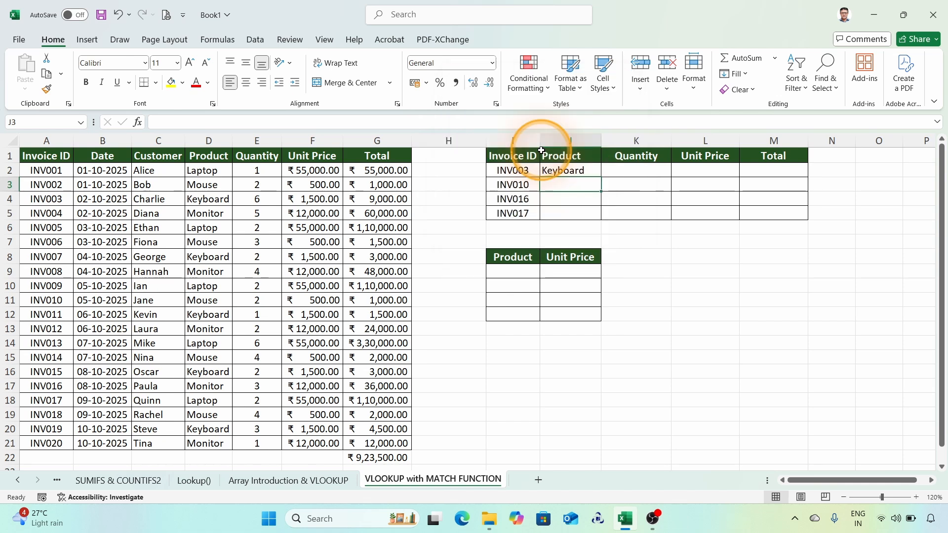
# Fill the J2 formula across and down through M5 to populate the invoice lookup table
pyautogui.click(567, 170)
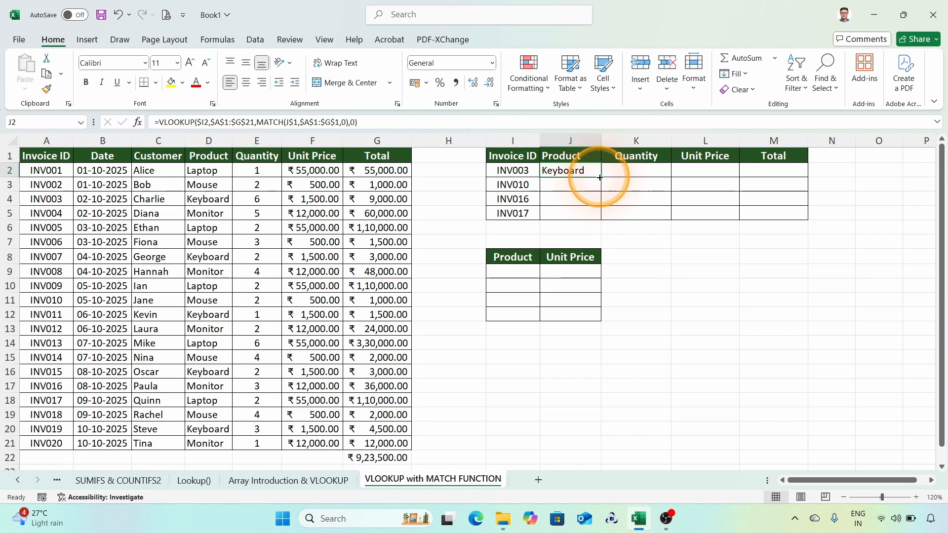
pyautogui.moveTo(599, 177); pyautogui.dragTo(783, 217)
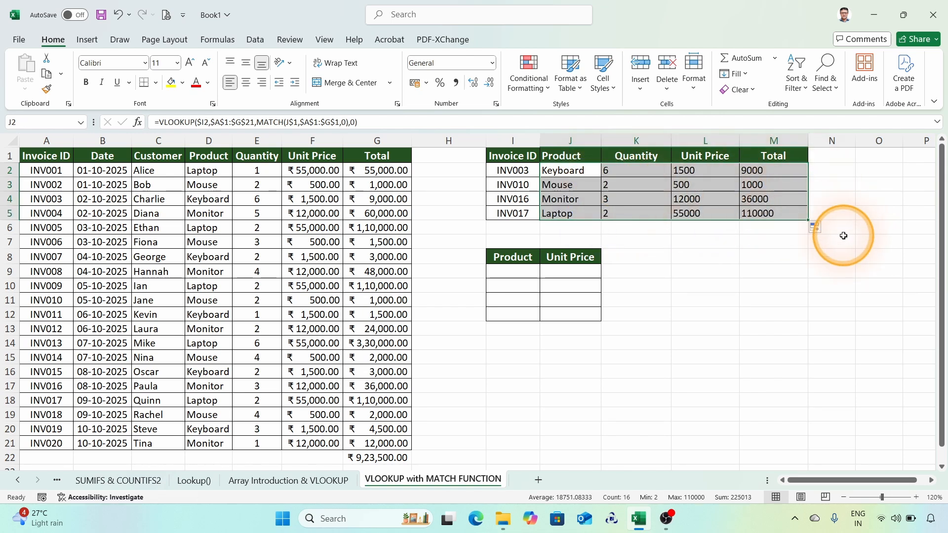
# Examine the copied VLOOKUP with MATCH formulas across row 2 of the invoice lookup table, from K2 to M2
pyautogui.click(636, 168)
pyautogui.click(699, 167)
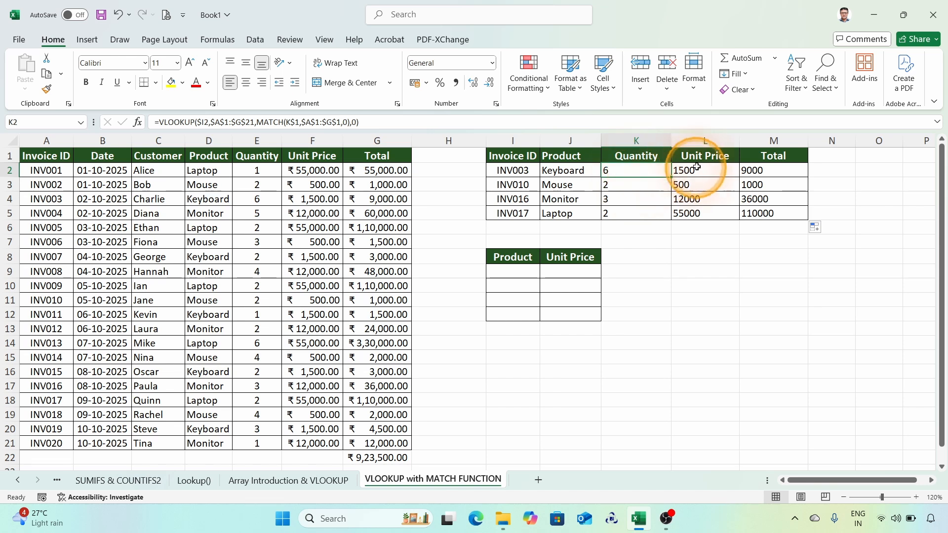
pyautogui.press('Right')
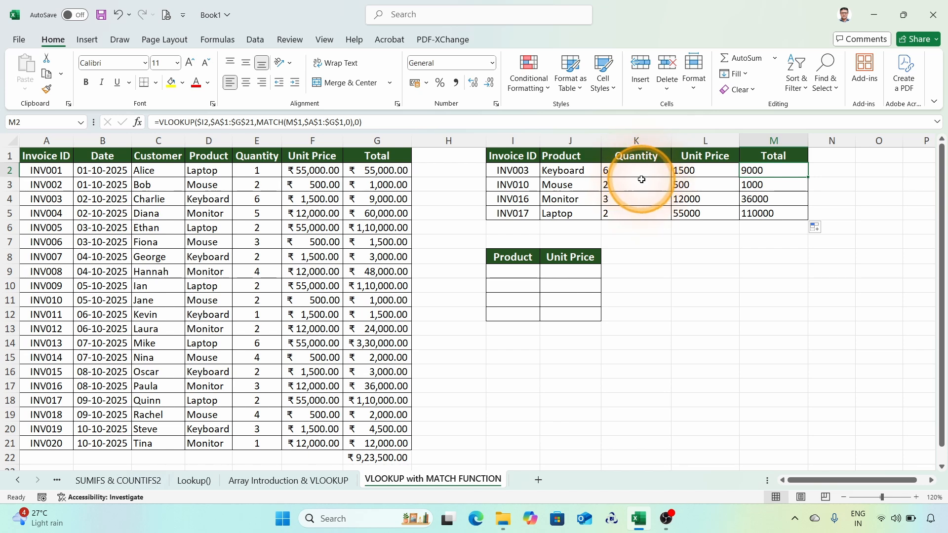
# Center the quantities in K2:K5 horizontally and align them to the middle vertically
pyautogui.moveTo(641, 179); pyautogui.dragTo(636, 214)
pyautogui.click(245, 82)
pyautogui.click(245, 63)
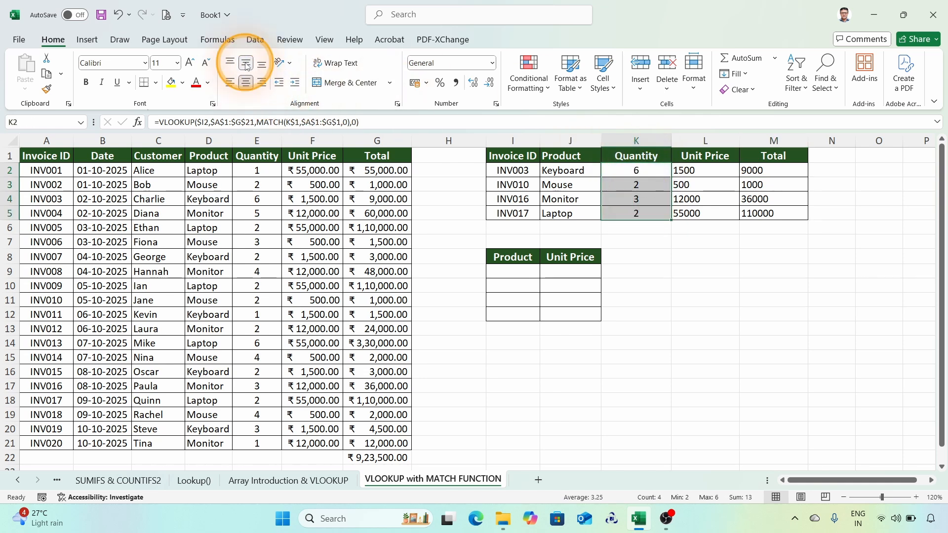
# Apply the rupee accounting number format to the unit prices and totals in L2:M5
pyautogui.moveTo(690, 170); pyautogui.dragTo(777, 212)
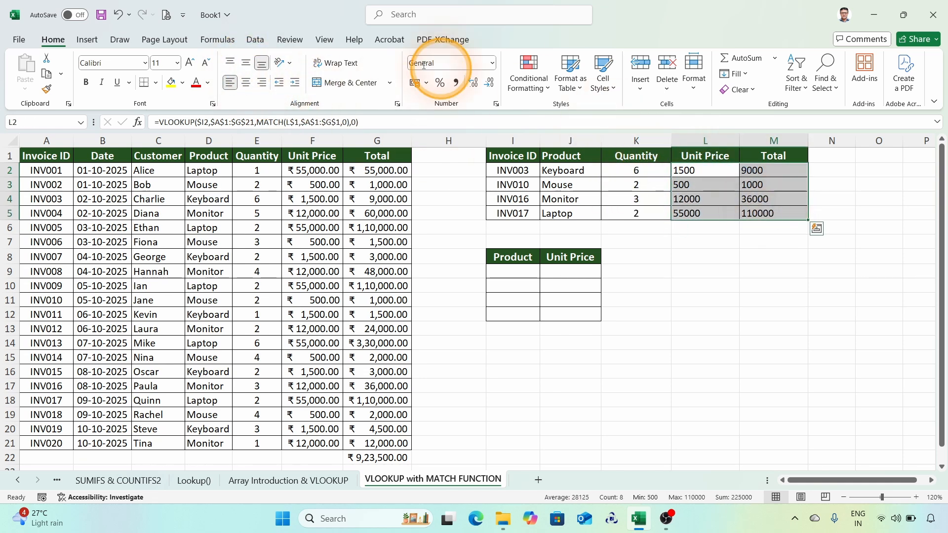
pyautogui.click(415, 83)
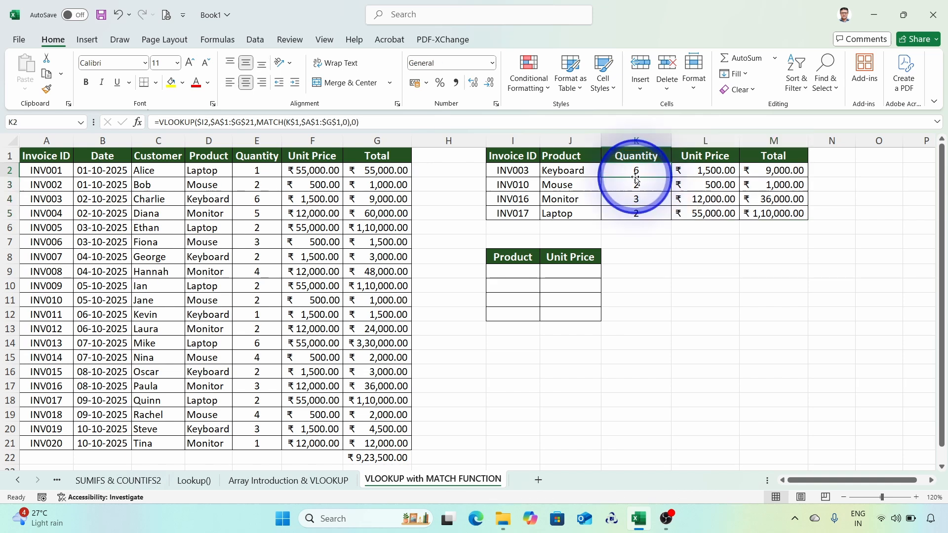
pyautogui.click(696, 171)
pyautogui.click(766, 171)
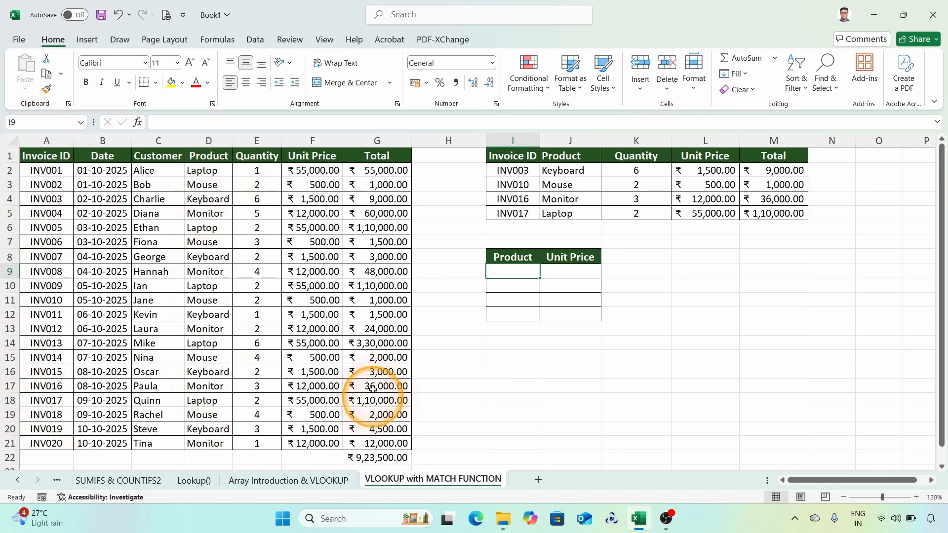
# List the distinct products from I9 downward using a UNIQUE formula over D2:D21
pyautogui.write('=')
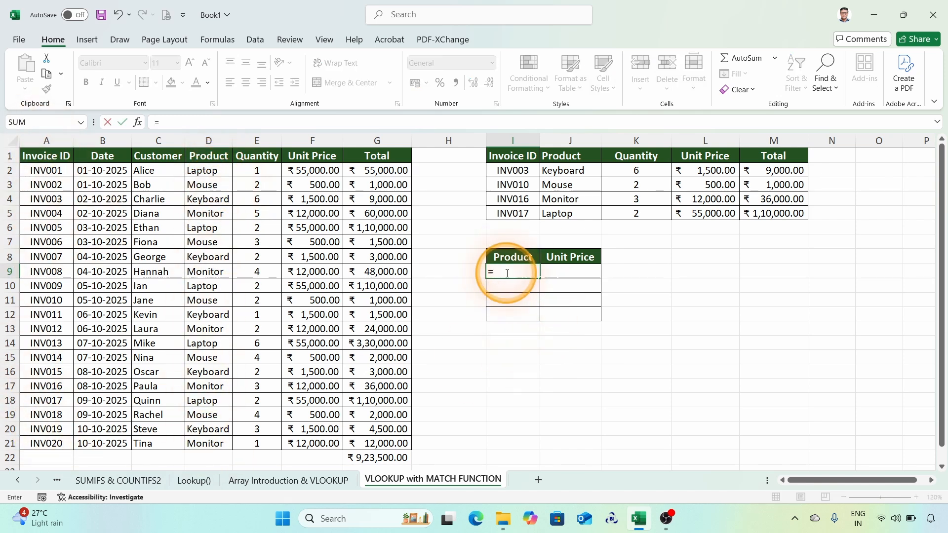
pyautogui.write('uni')
pyautogui.press('Tab')
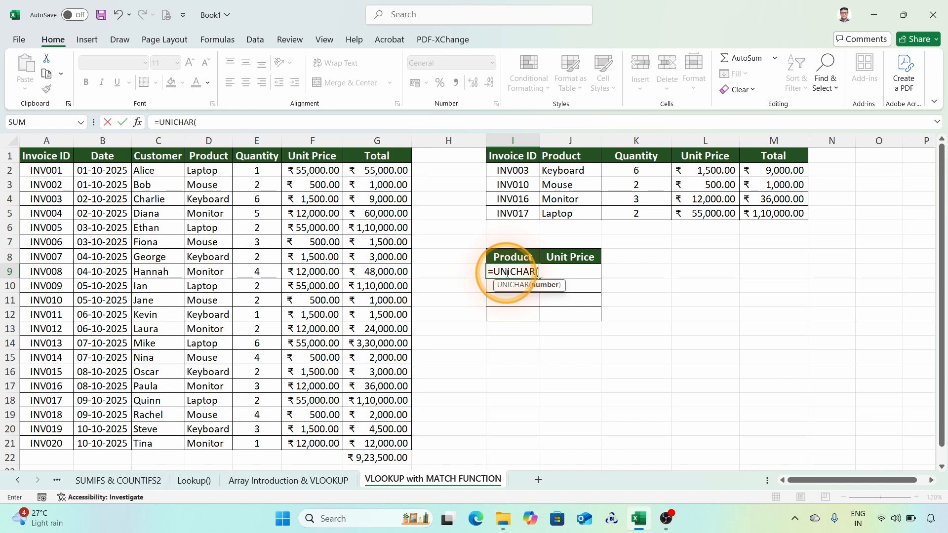
pyautogui.press('BackSpace')
pyautogui.press('BackSpace')
pyautogui.press('BackSpace')
pyautogui.press('BackSpace')
pyautogui.press('BackSpace')
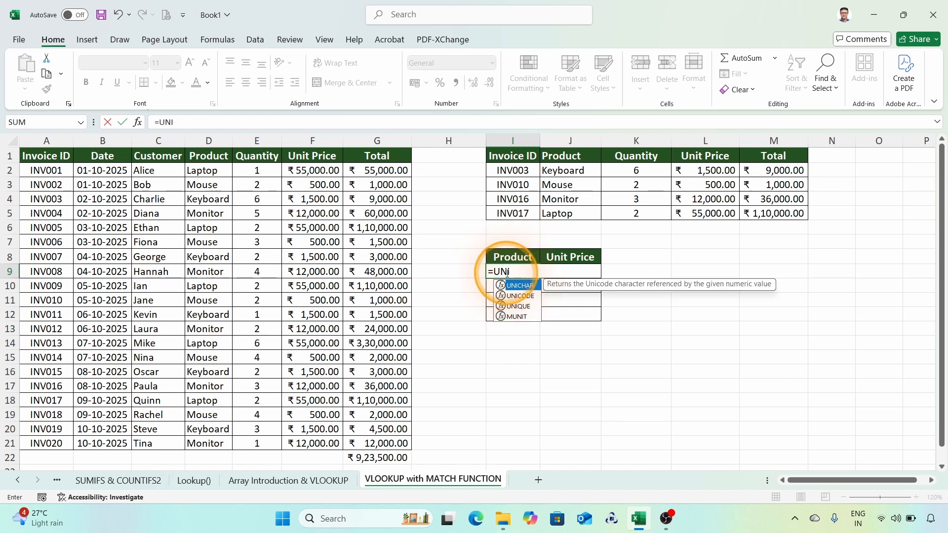
pyautogui.write('q')
pyautogui.press('Tab')
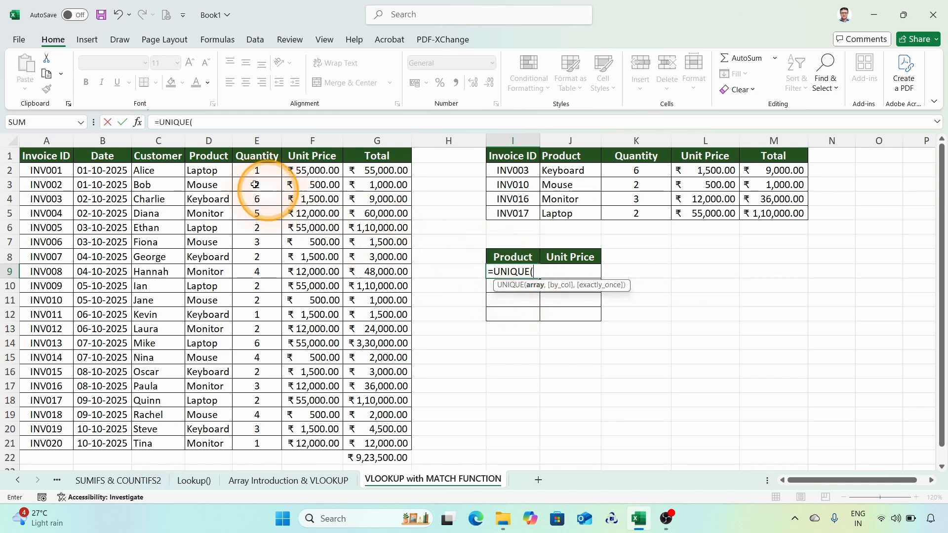
pyautogui.moveTo(209, 171); pyautogui.dragTo(234, 444)
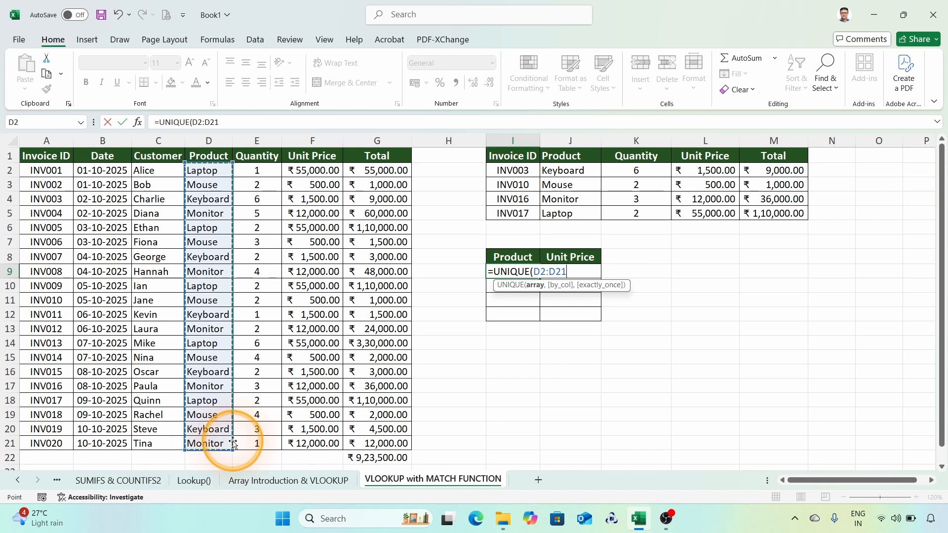
pyautogui.press('Return')
# In J9, start a VLOOKUP with lookup value $I9 and table array $D$1:$G$21
pyautogui.click(567, 274)
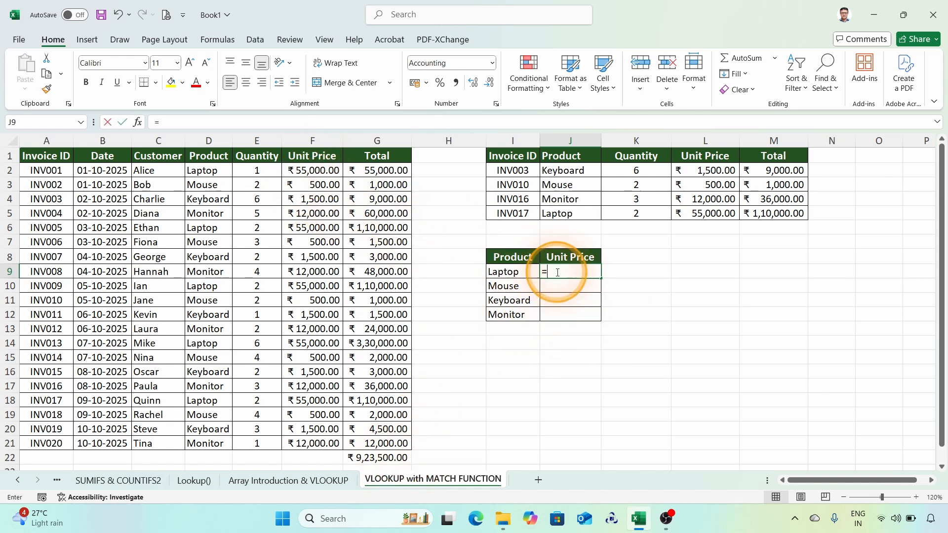
pyautogui.write('vl')
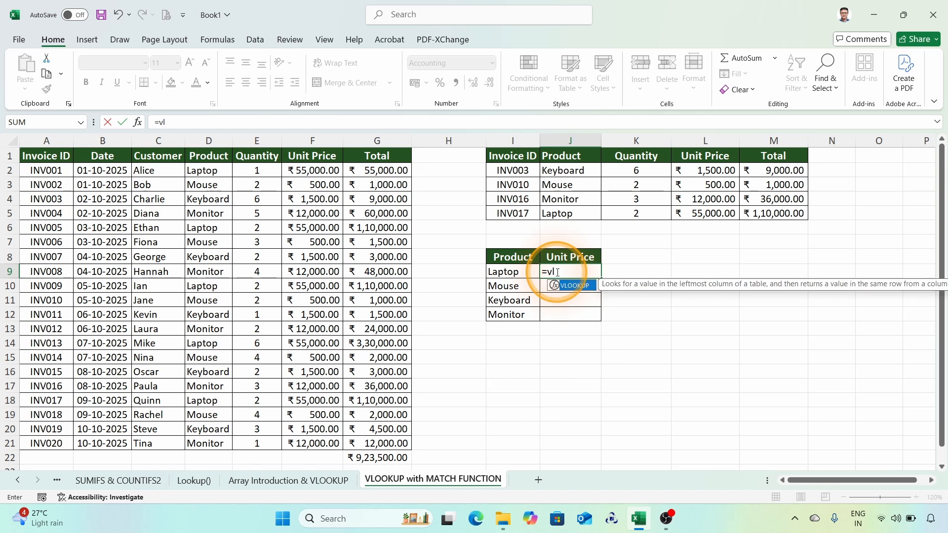
pyautogui.press('Tab')
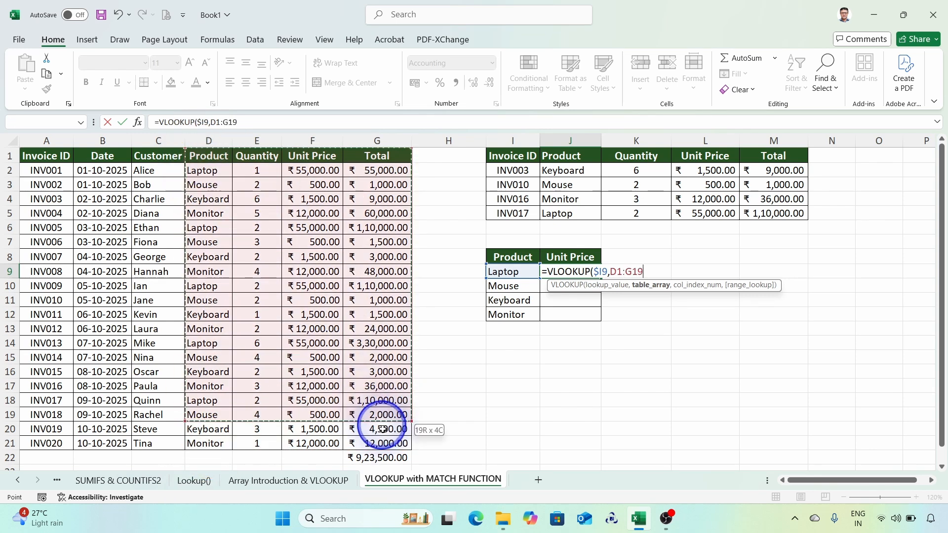
pyautogui.moveTo(391, 443); pyautogui.dragTo(392, 442)
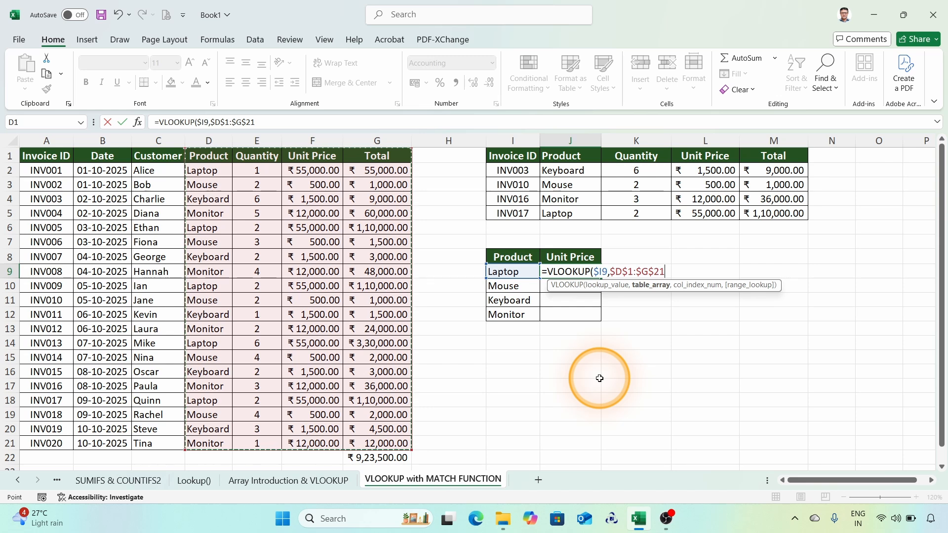
pyautogui.press('super+plus')
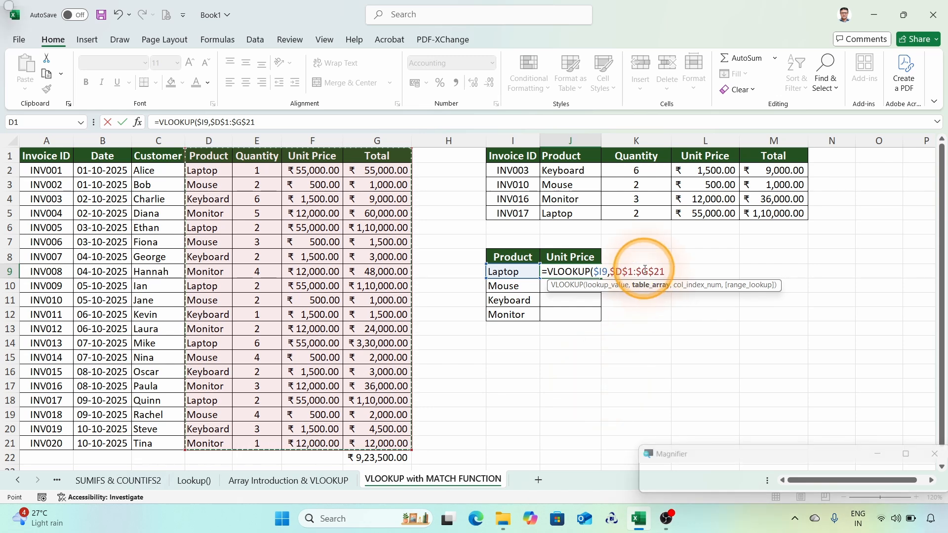
pyautogui.write(',')
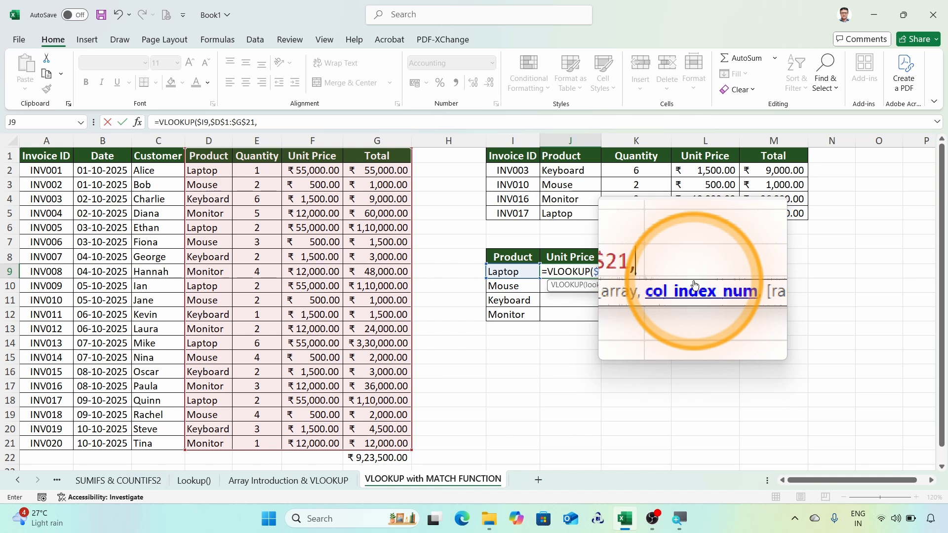
# Nest a MATCH as the column index argument in J9, with J$8 as its lookup value
pyautogui.write('mat')
pyautogui.press('Tab')
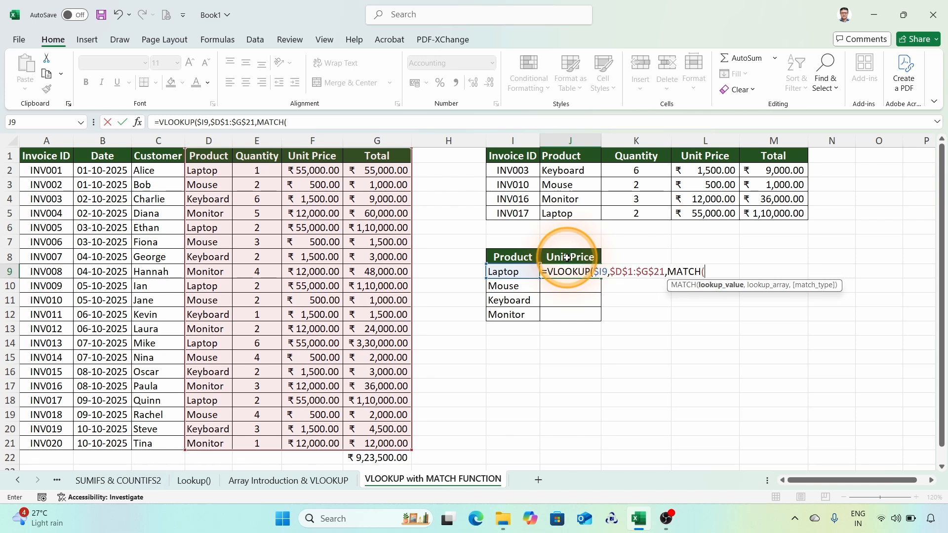
pyautogui.press('super+plus')
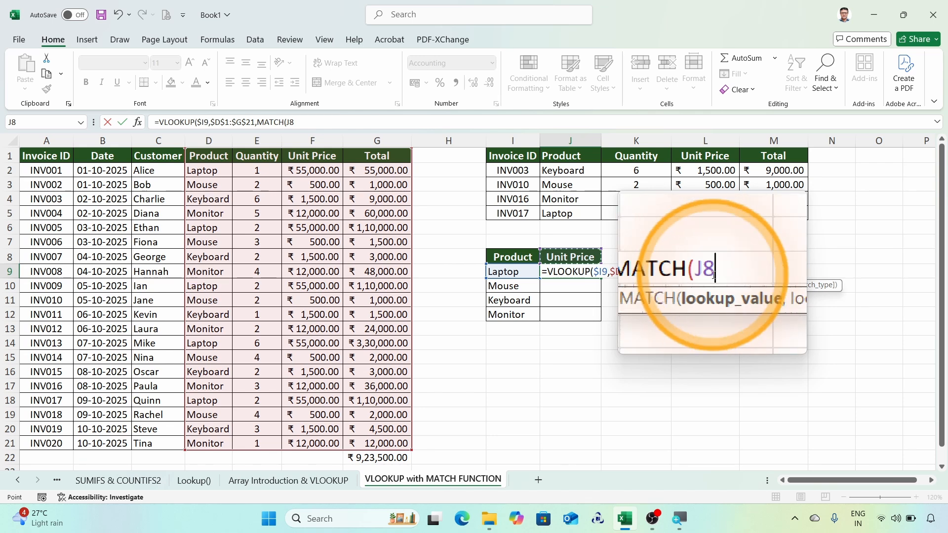
pyautogui.press('F4')
pyautogui.press('F4')
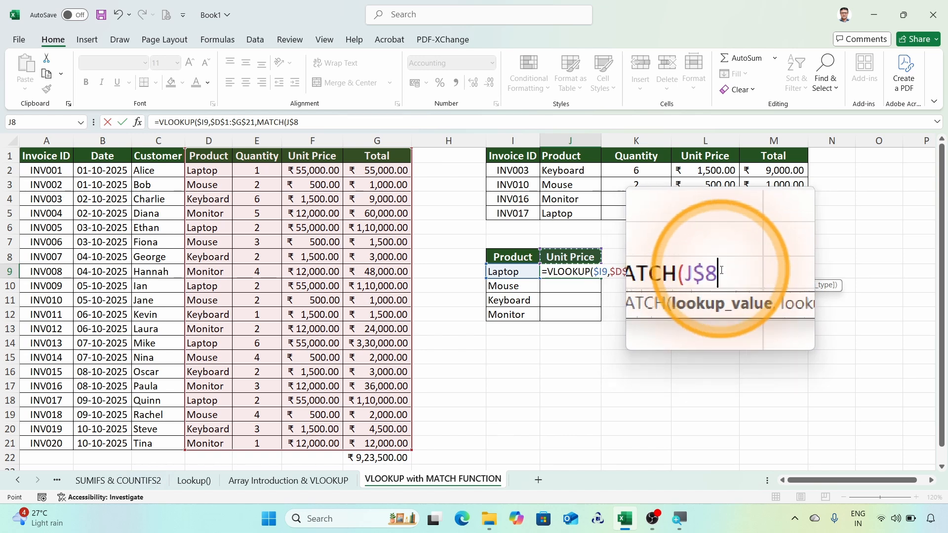
pyautogui.write(',')
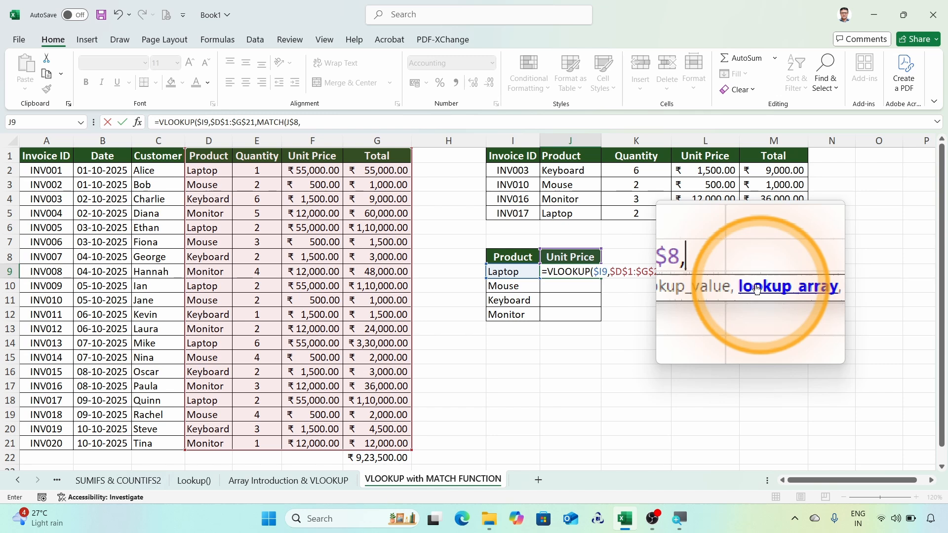
# Set the MATCH lookup array to $D$1:$G$1 with match type 0 and close the MATCH function
pyautogui.press('super+Escape')
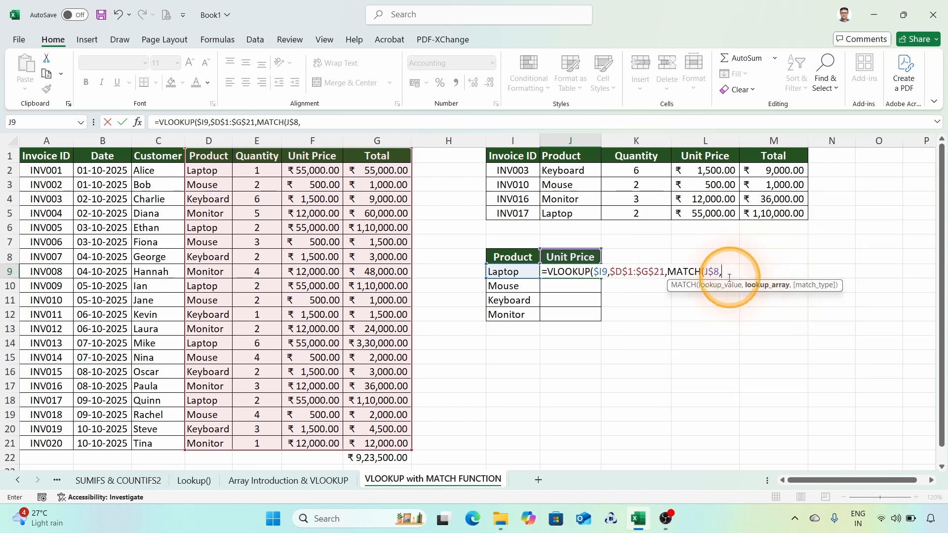
pyautogui.click(205, 157)
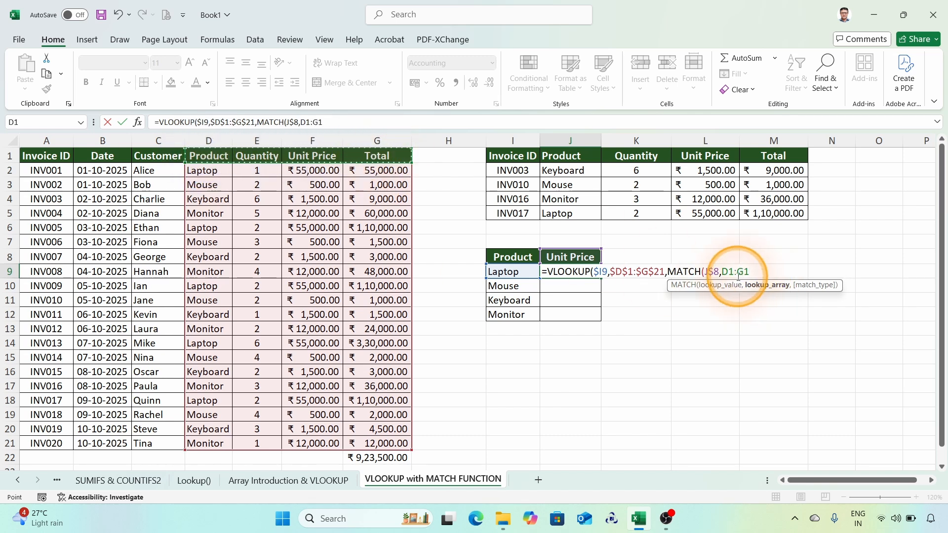
pyautogui.press('super+plus')
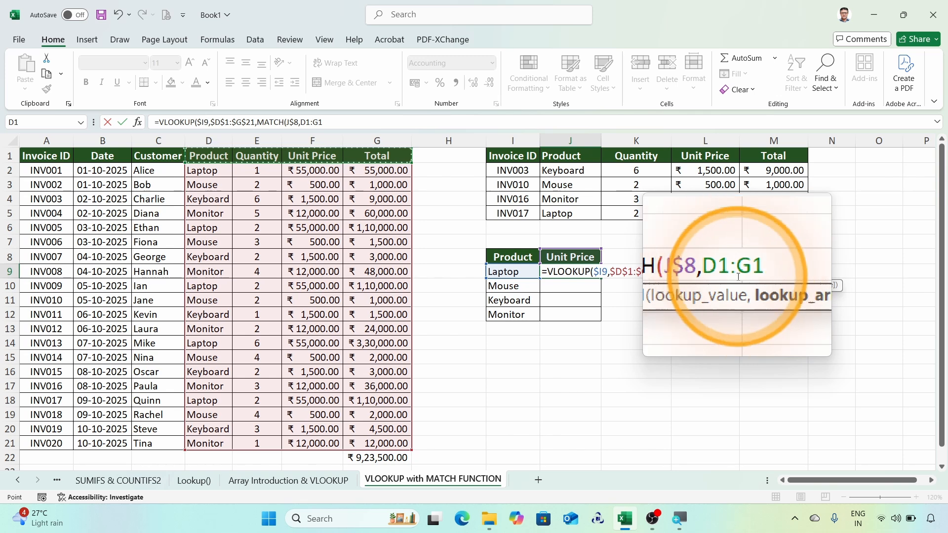
pyautogui.press('F4')
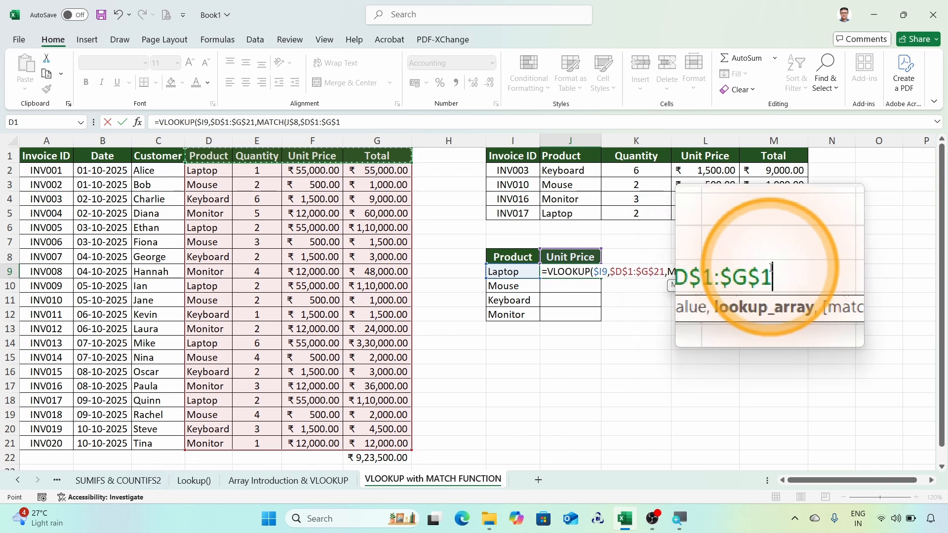
pyautogui.write(',')
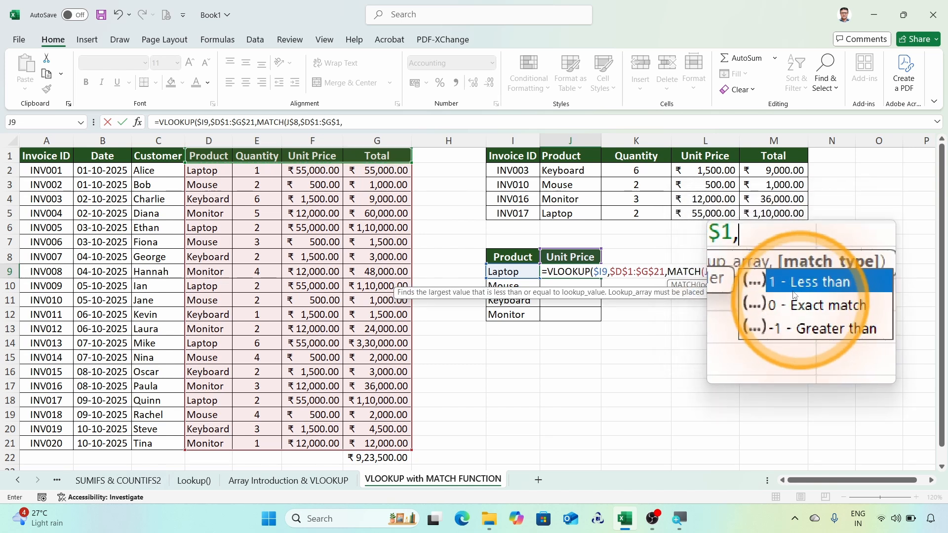
pyautogui.write('0')
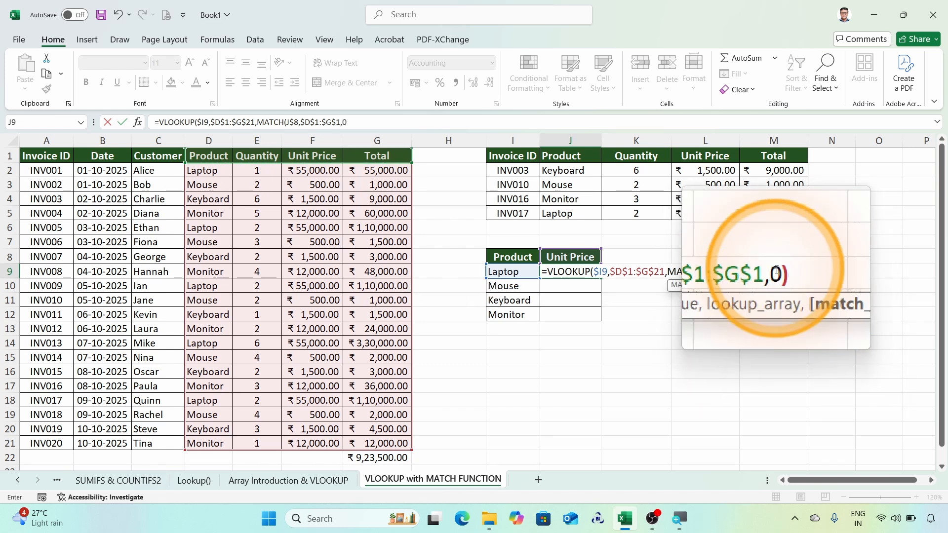
pyautogui.write('),')
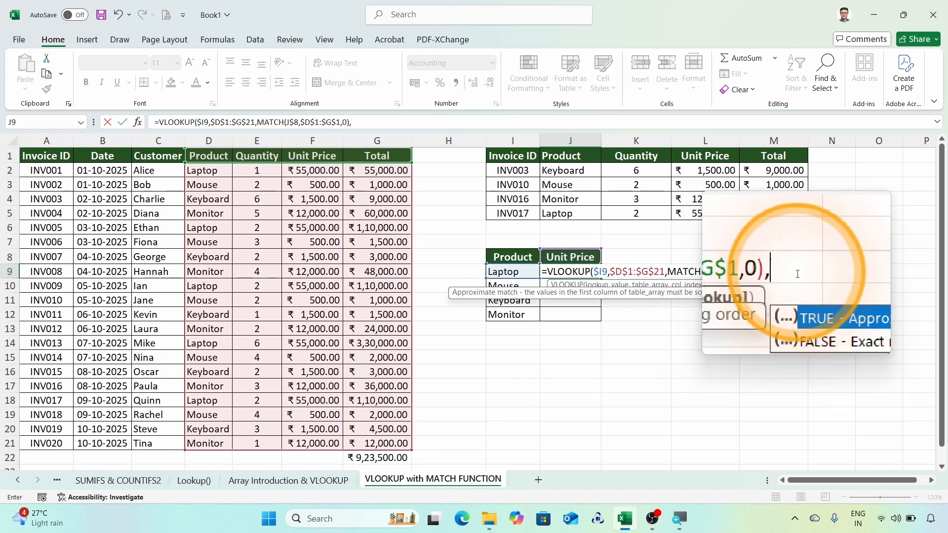
# Complete the J9 VLOOKUP with range_lookup 0 and fill it down through J12
pyautogui.write('0)')
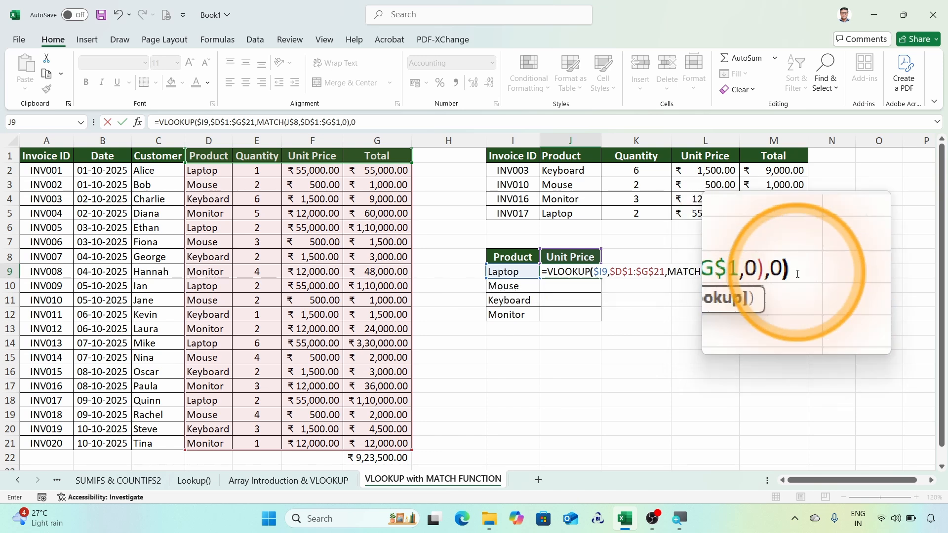
pyautogui.press('Return')
pyautogui.click(584, 272)
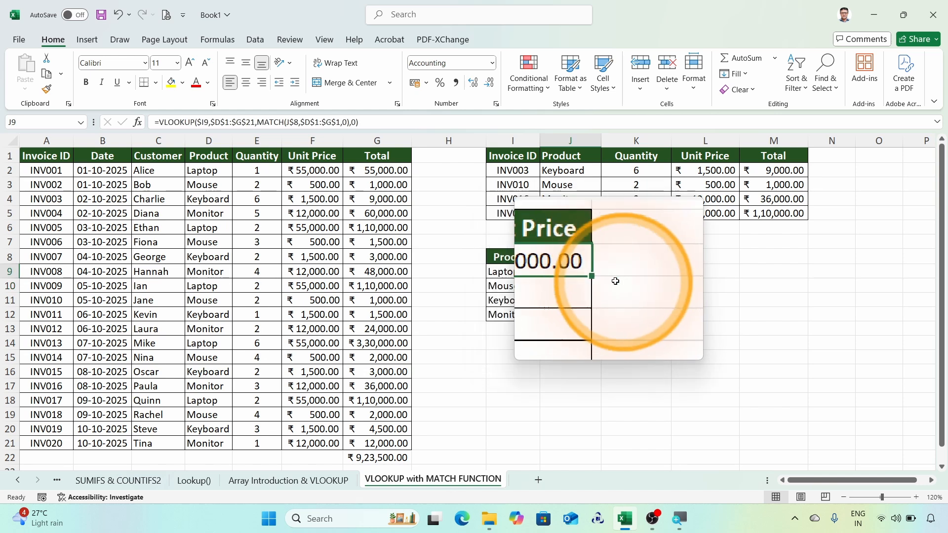
pyautogui.press('super+Escape')
pyautogui.moveTo(599, 282); pyautogui.dragTo(599, 321)
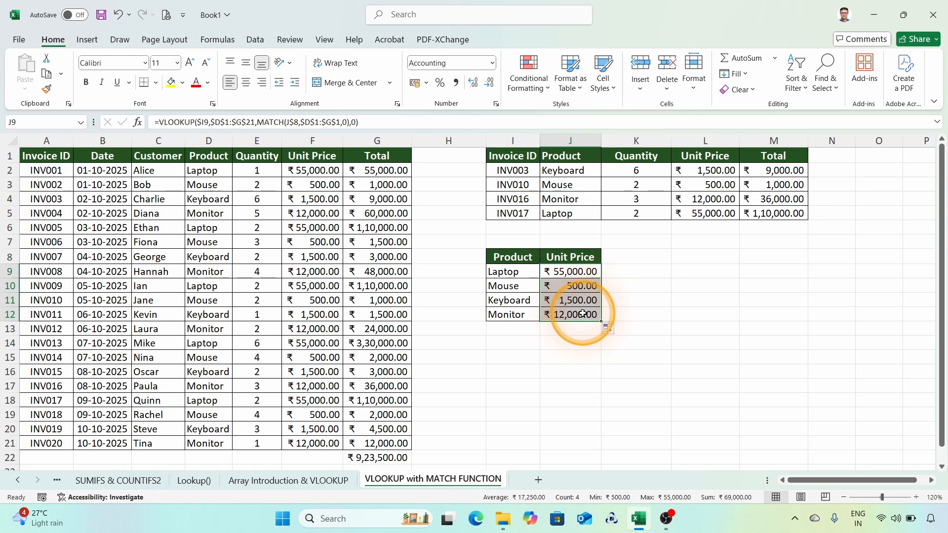
# Review the D1:G21 range that serves as the table array for the unit price lookup
pyautogui.click(207, 170)
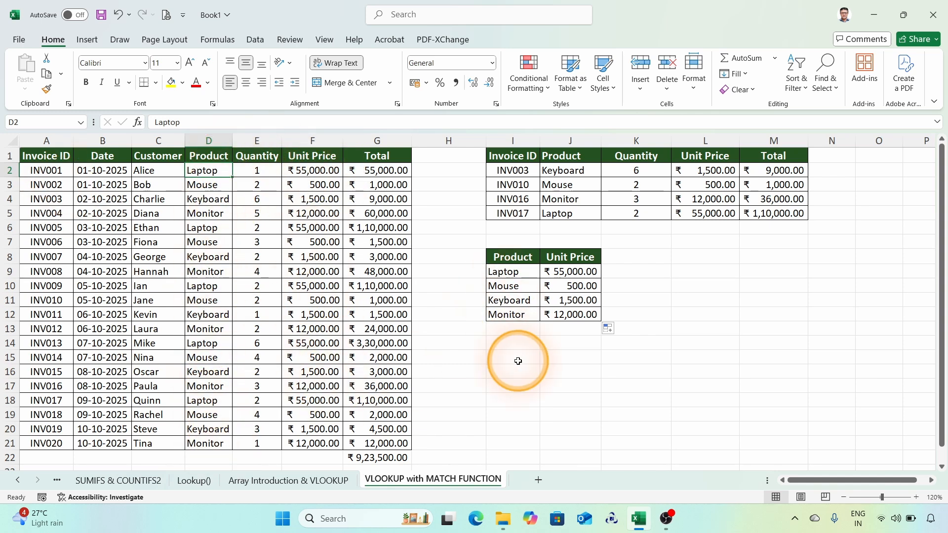
pyautogui.moveTo(209, 156); pyautogui.dragTo(381, 445)
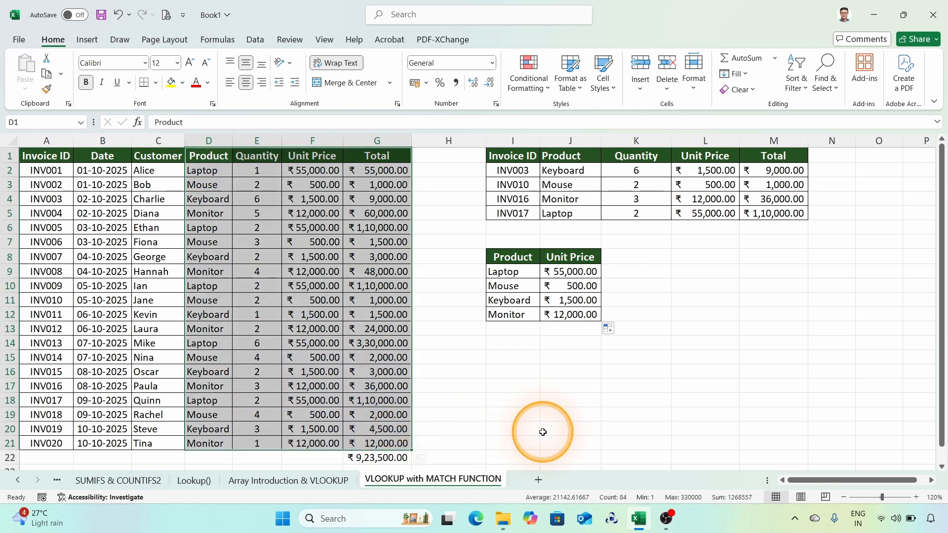
pyautogui.click(550, 397)
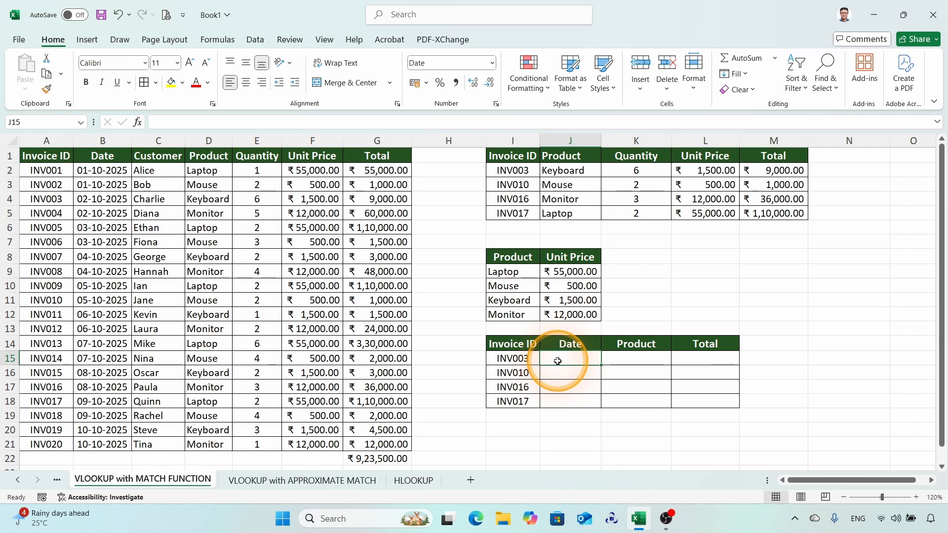
# Start a VLOOKUP formula in J15 under Date with I15 as the lookup value
pyautogui.write('=')
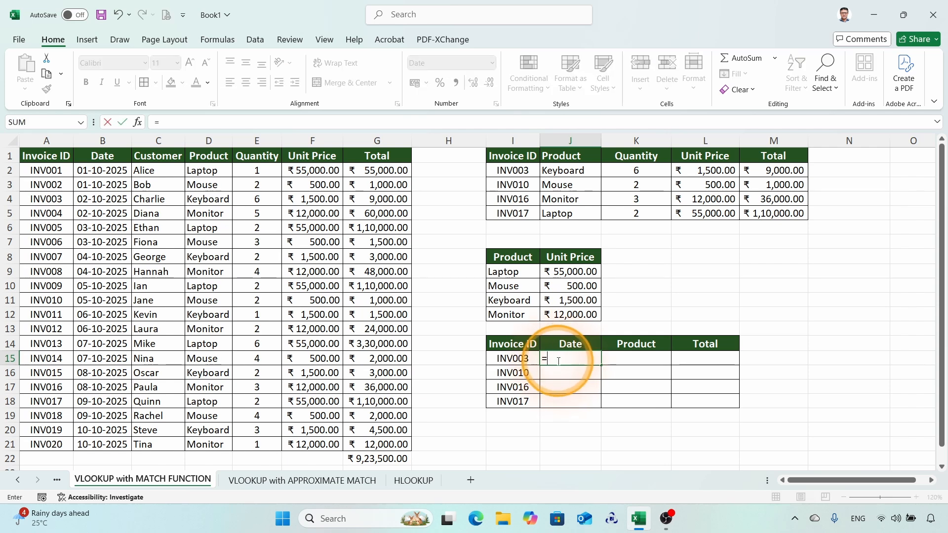
pyautogui.write('vlo')
pyautogui.doubleClick(573, 375)
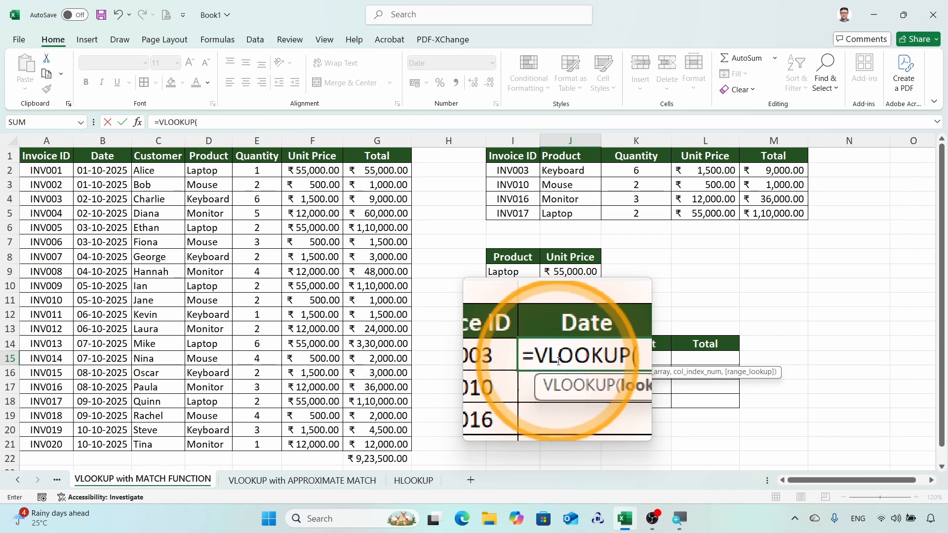
pyautogui.click(503, 359)
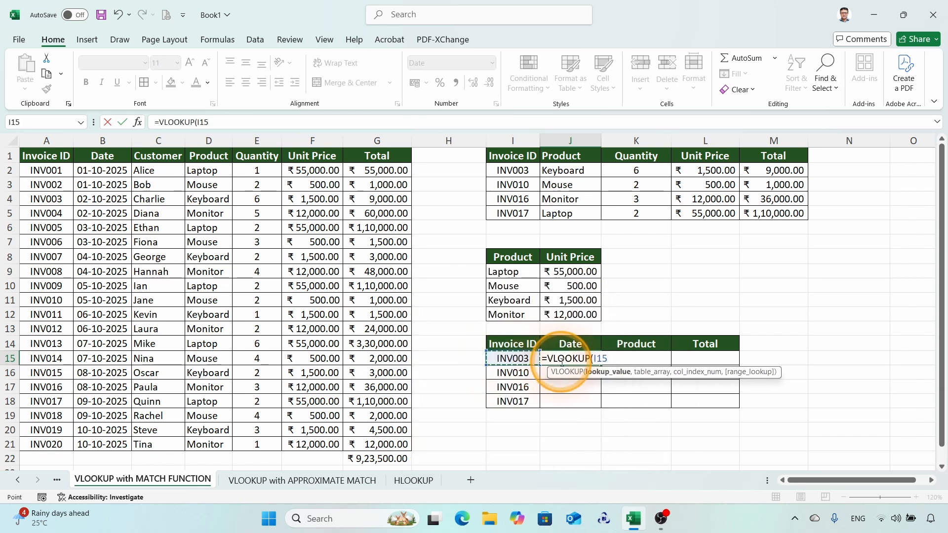
pyautogui.press('super+plus')
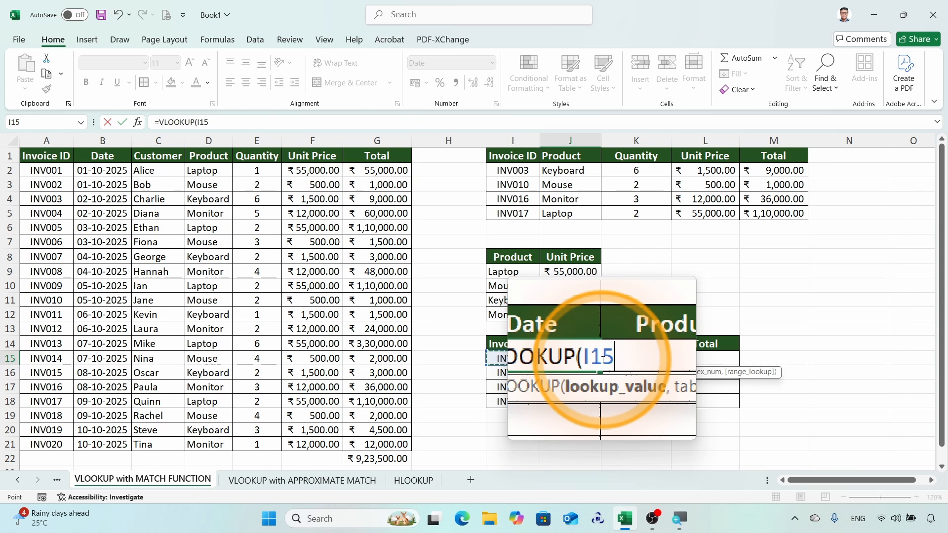
pyautogui.write(',')
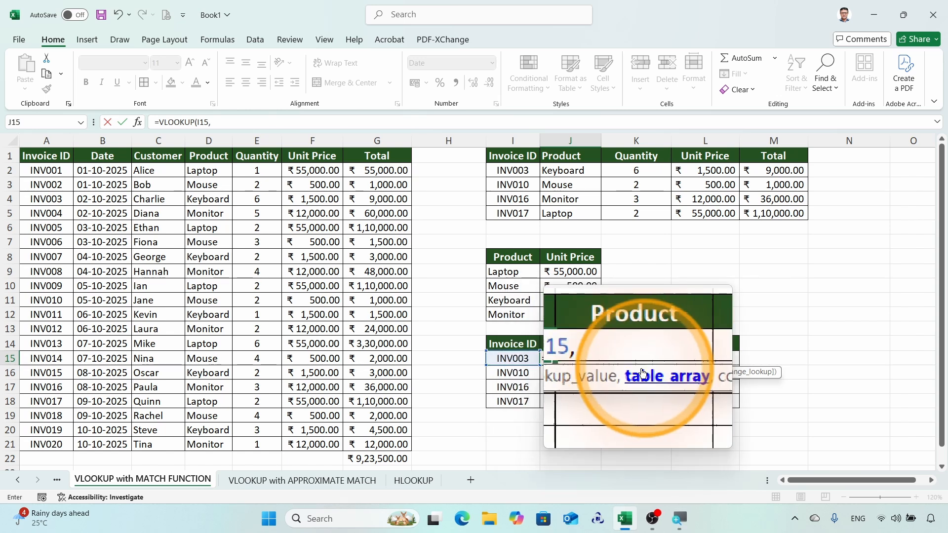
# Set the J15 VLOOKUP's table array to the absolute range $A$2:$G$21
pyautogui.press('super+Escape')
pyautogui.moveTo(45, 171); pyautogui.dragTo(379, 446)
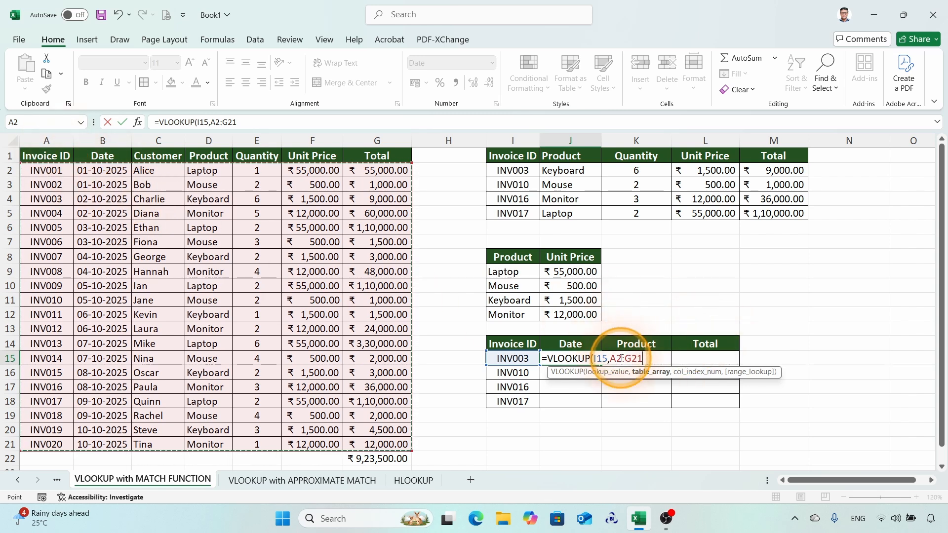
pyautogui.press('super+plus')
pyautogui.press('F4')
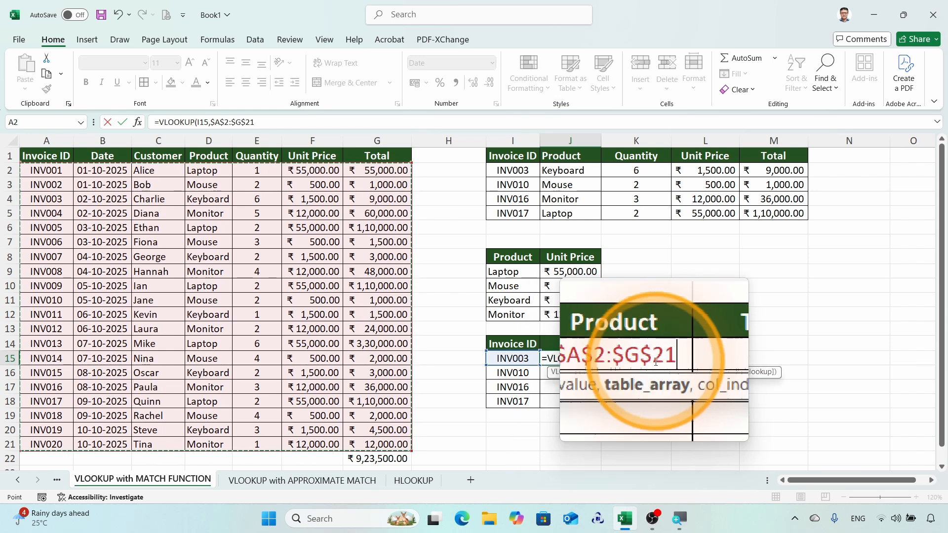
# Enter the array constant {2,4,7} as the VLOOKUP's column index argument to return date, product and total together
pyautogui.write(',{')
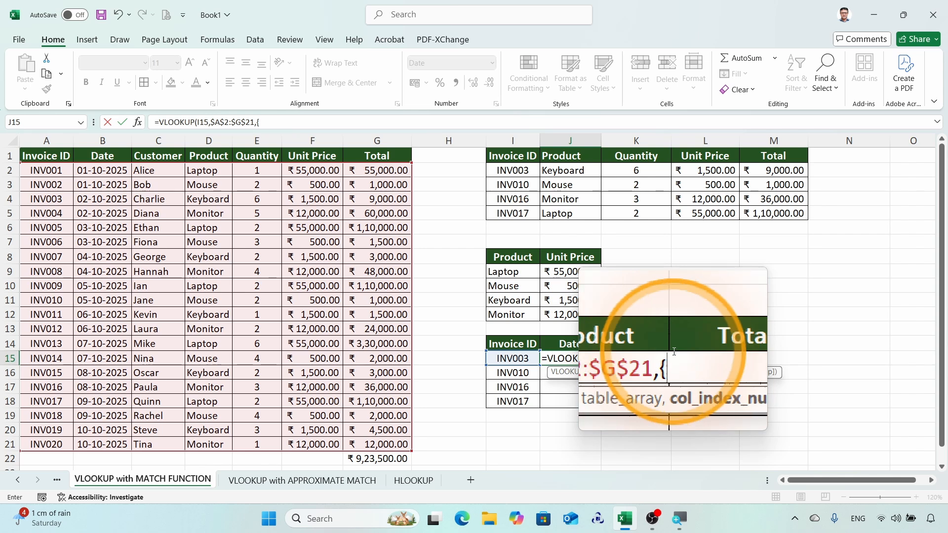
pyautogui.write('2')
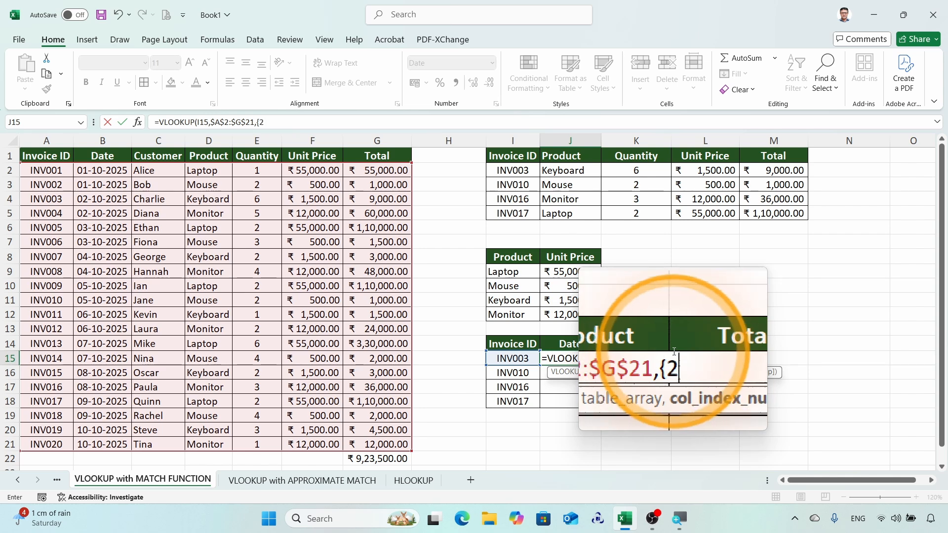
pyautogui.write(',')
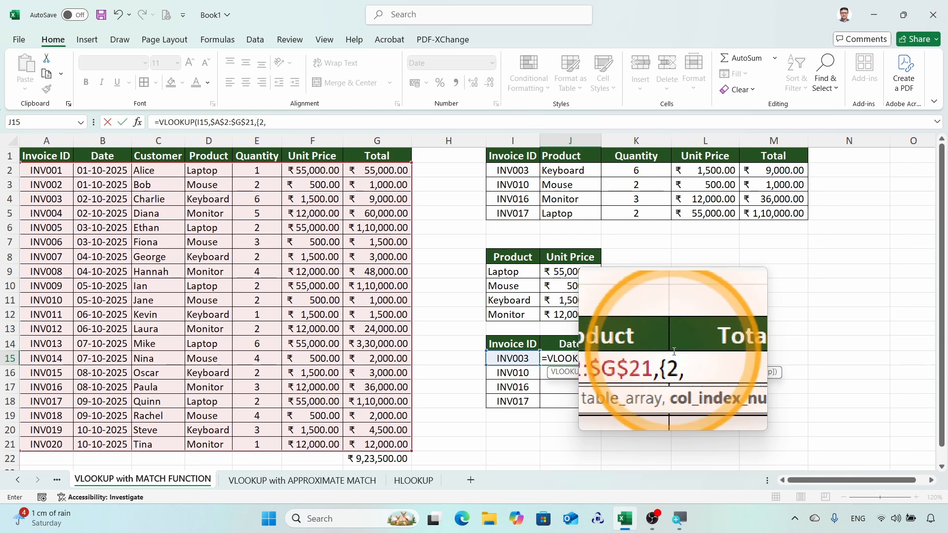
pyautogui.write('4')
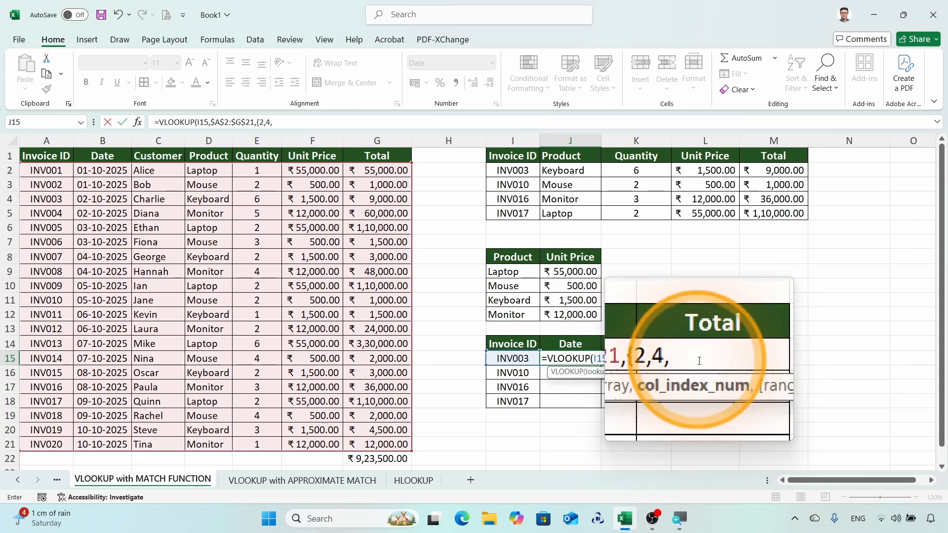
pyautogui.write(',7')
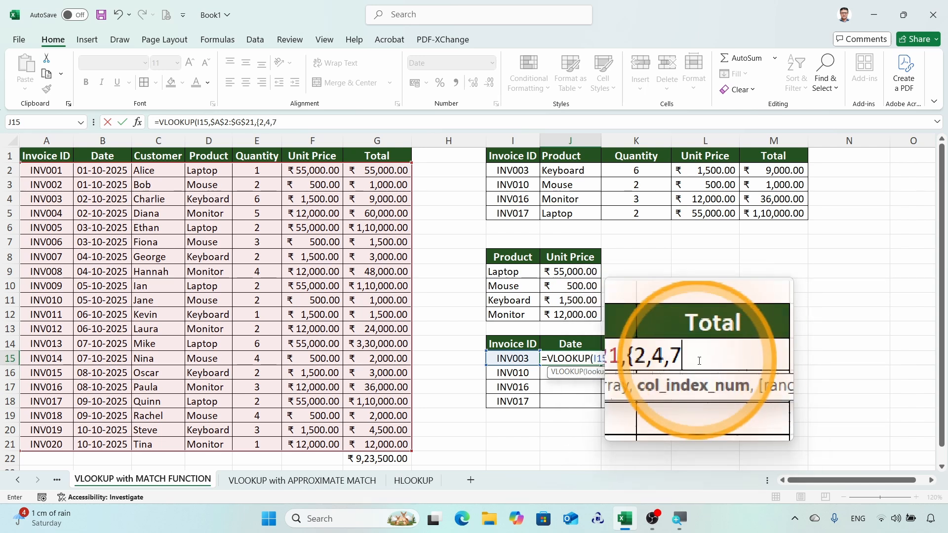
pyautogui.write('}')
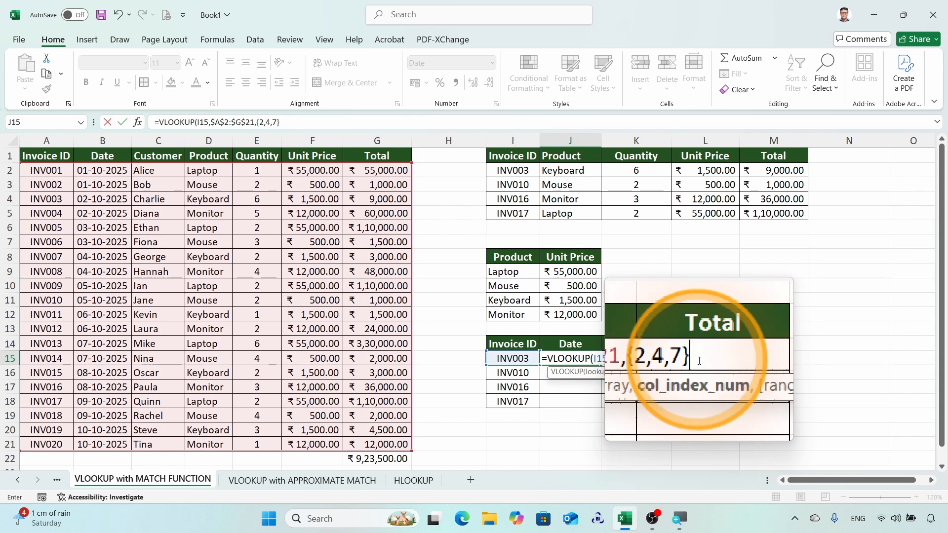
# Complete the J15 VLOOKUP with range_lookup 0 and enter the formula
pyautogui.write(',')
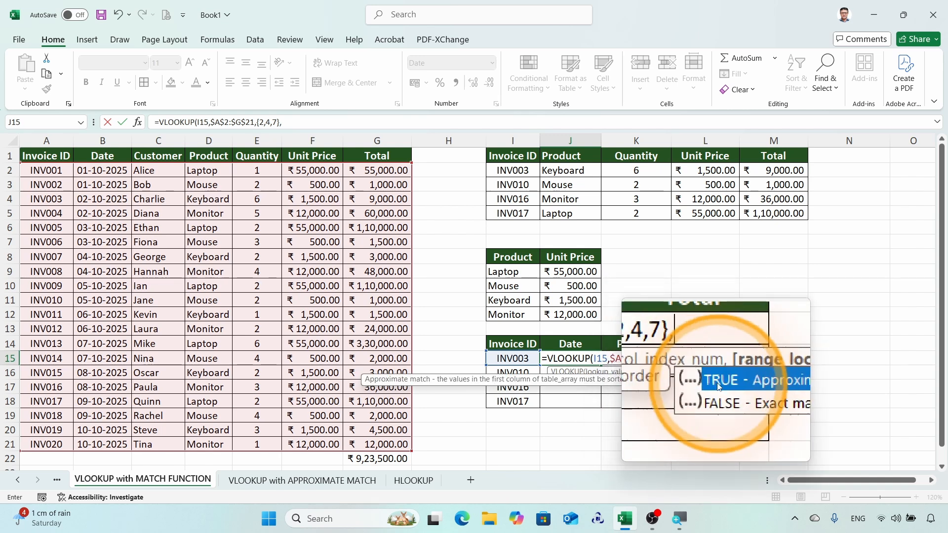
pyautogui.write('0')
pyautogui.write(')')
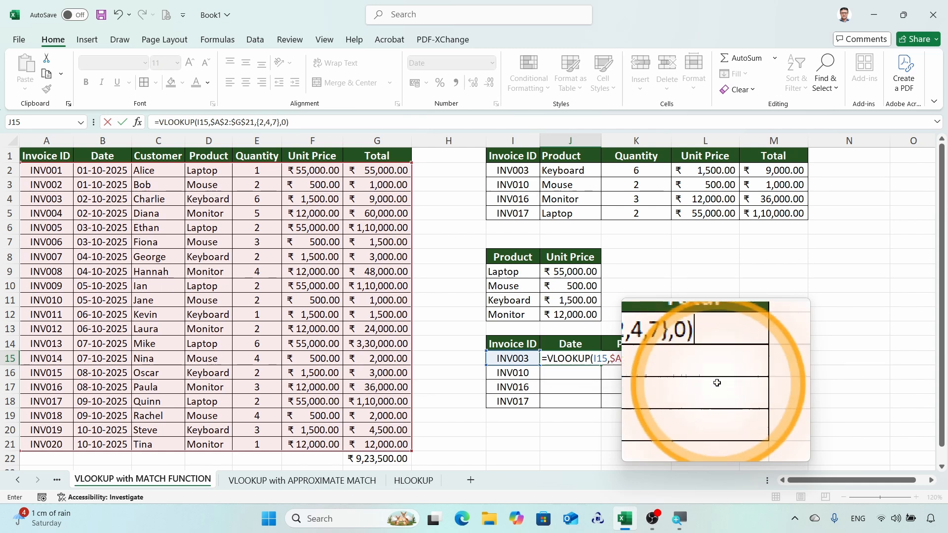
pyautogui.press('Return')
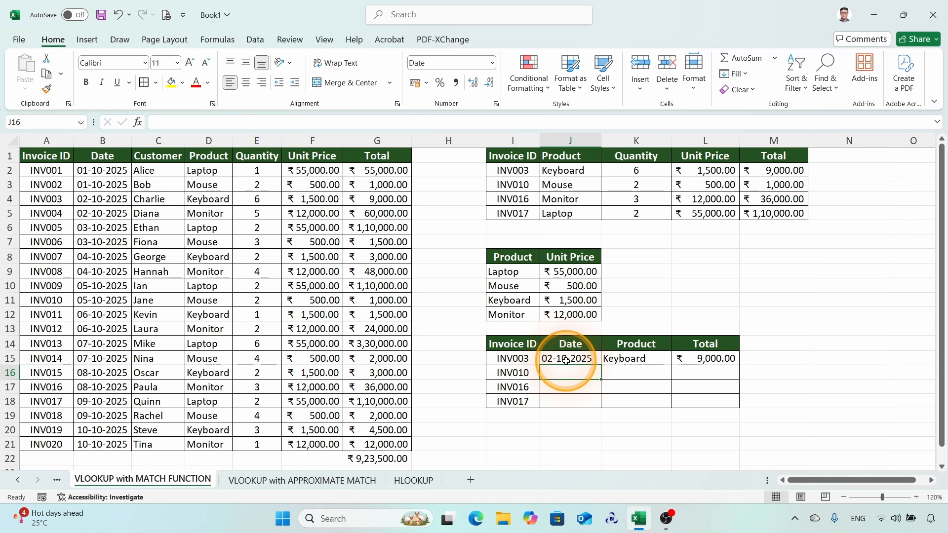
# Change the number format of the date in J15 to General
pyautogui.click(492, 63)
pyautogui.click(468, 89)
pyautogui.click(570, 358)
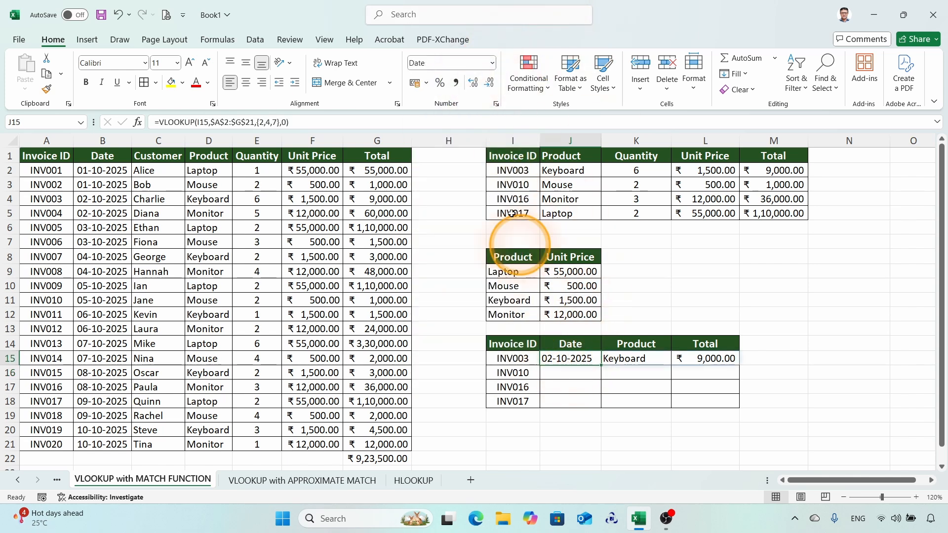
pyautogui.click(492, 63)
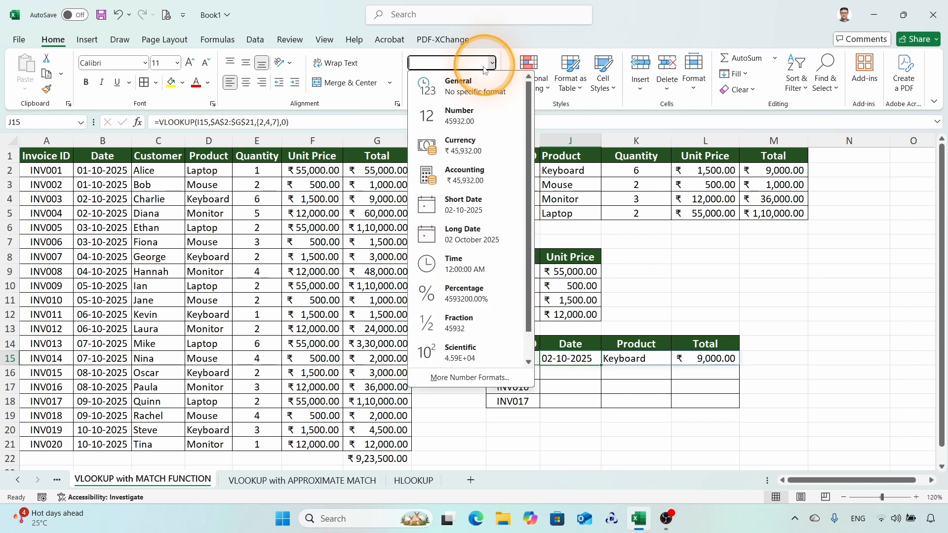
pyautogui.click(469, 85)
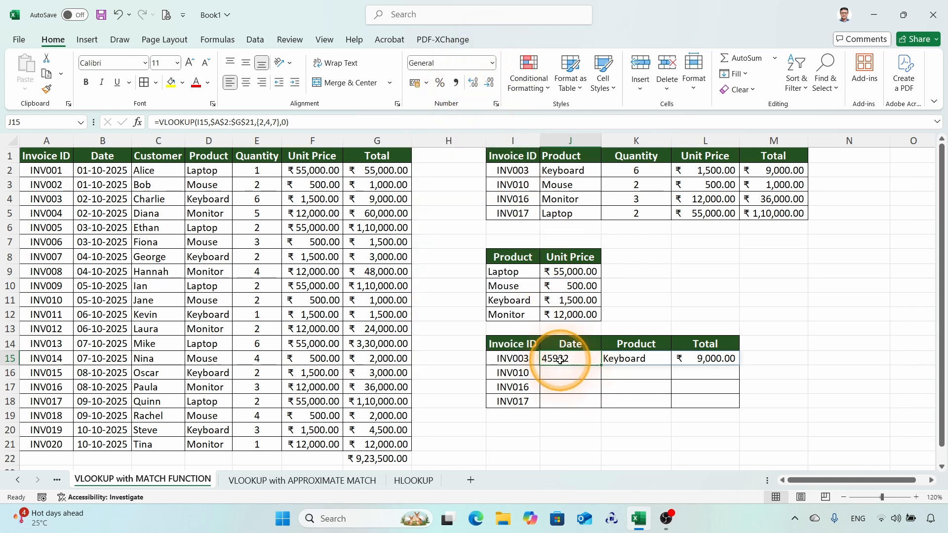
pyautogui.press('super+plus')
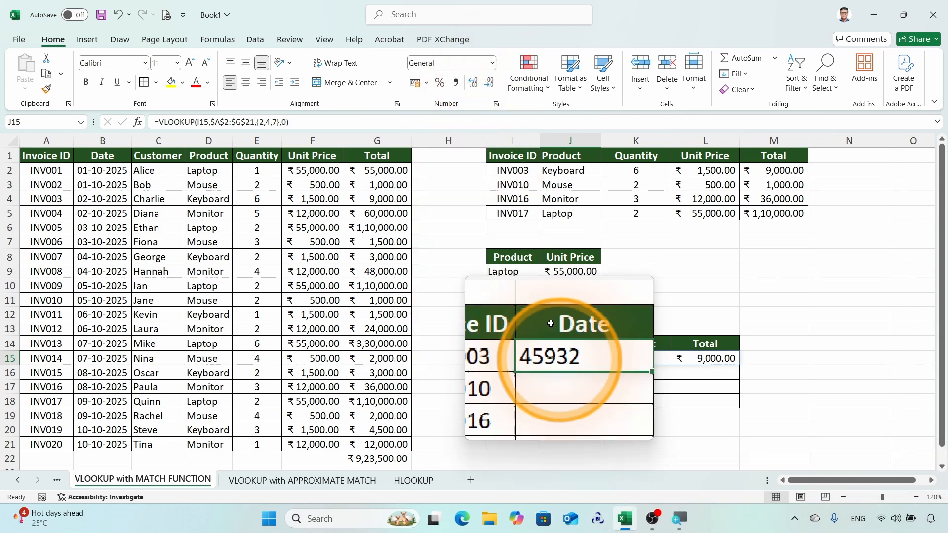
# Format J15 as Short Date and fill its formula down through J18
pyautogui.click(493, 62)
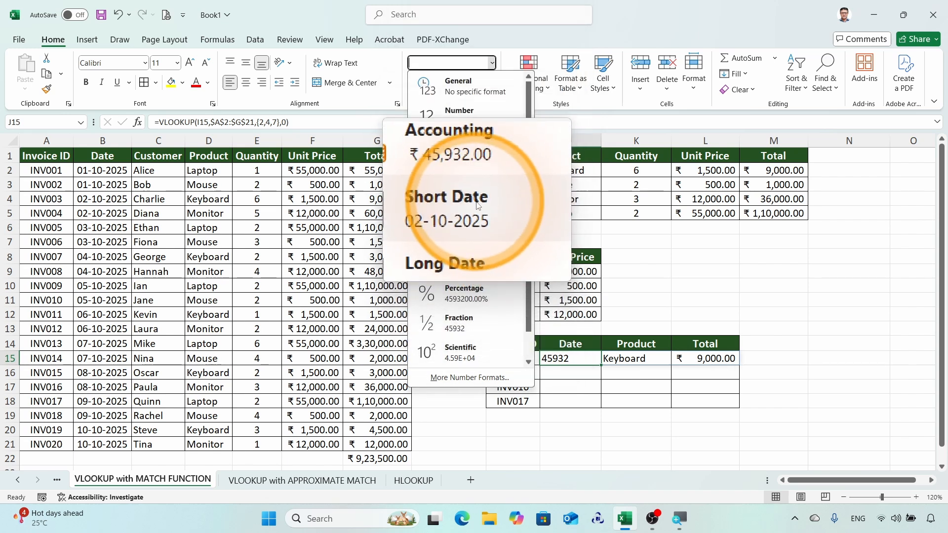
pyautogui.click(476, 205)
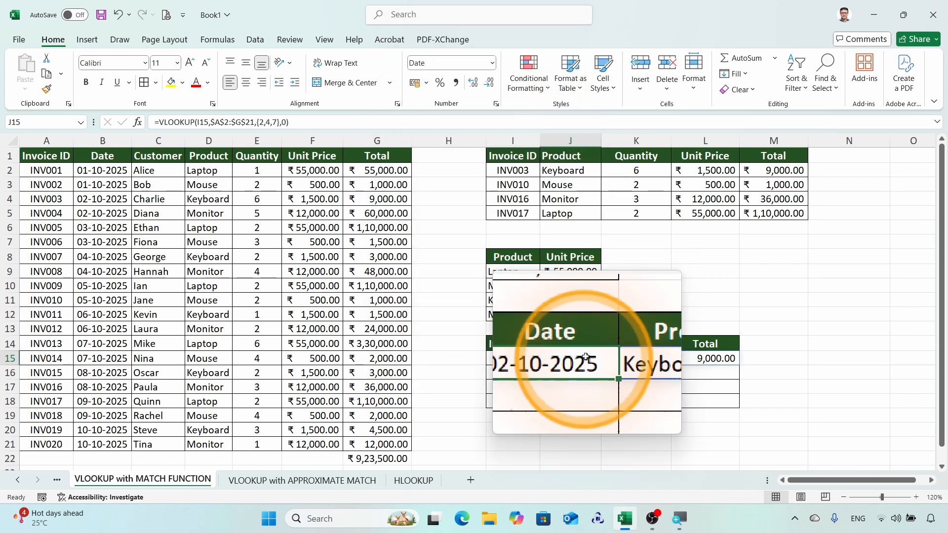
pyautogui.press('super+Escape')
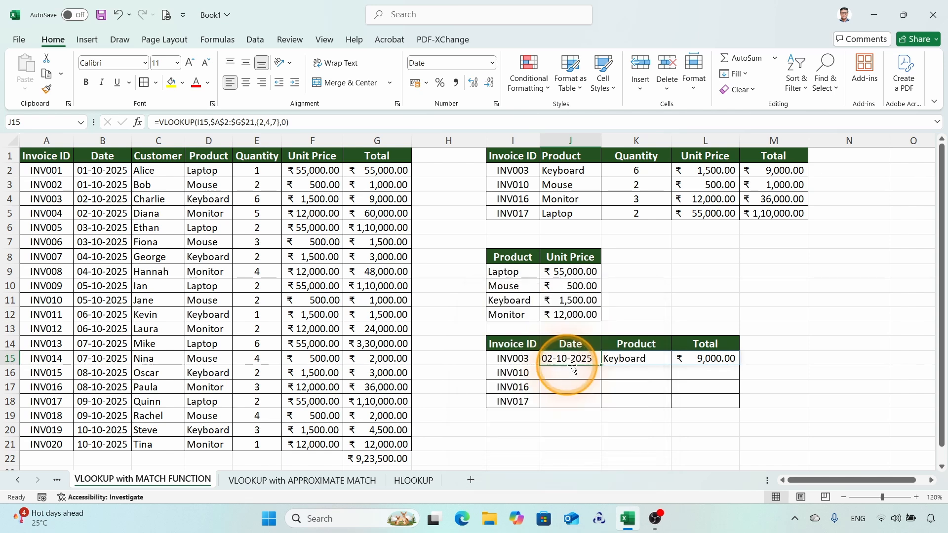
pyautogui.moveTo(601, 365); pyautogui.dragTo(602, 406)
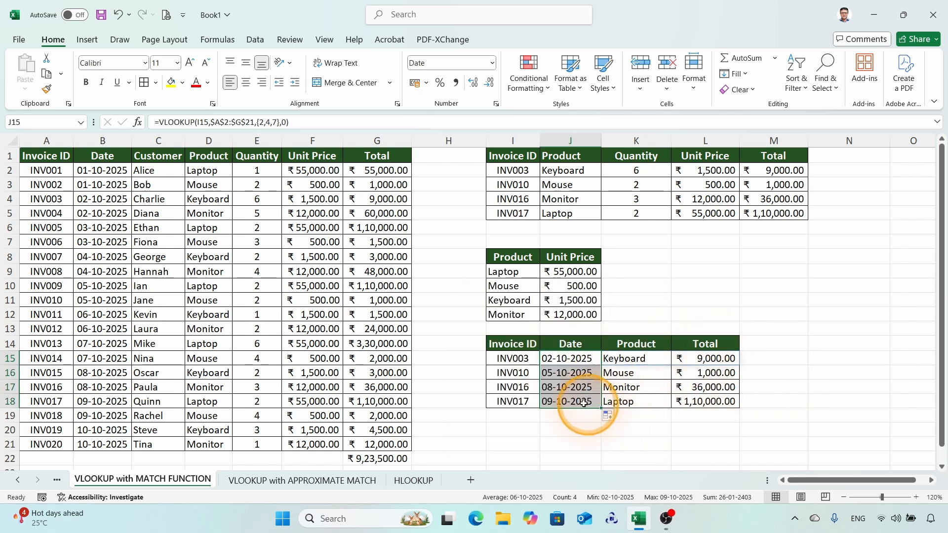
# Compare the formula in J15 with the spilled formula in K15
pyautogui.click(579, 365)
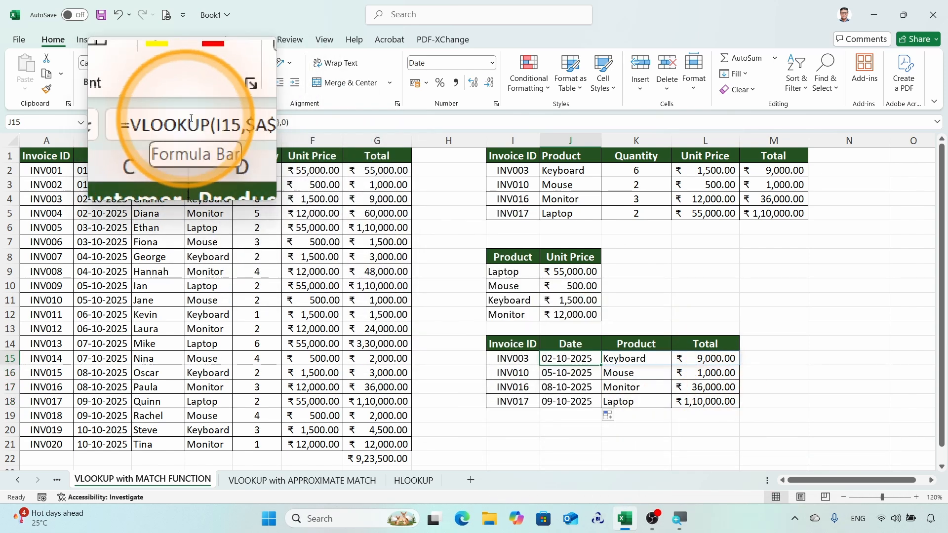
pyautogui.click(637, 359)
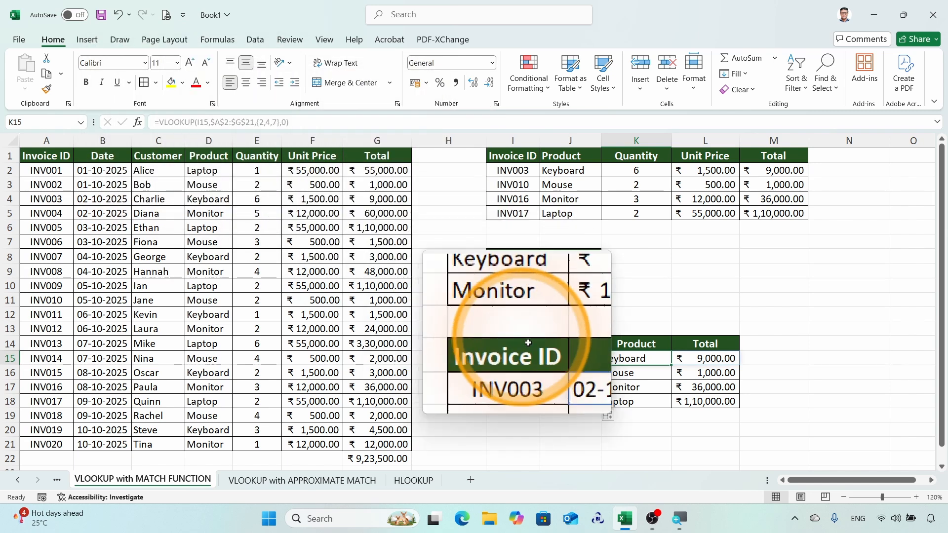
pyautogui.click(561, 362)
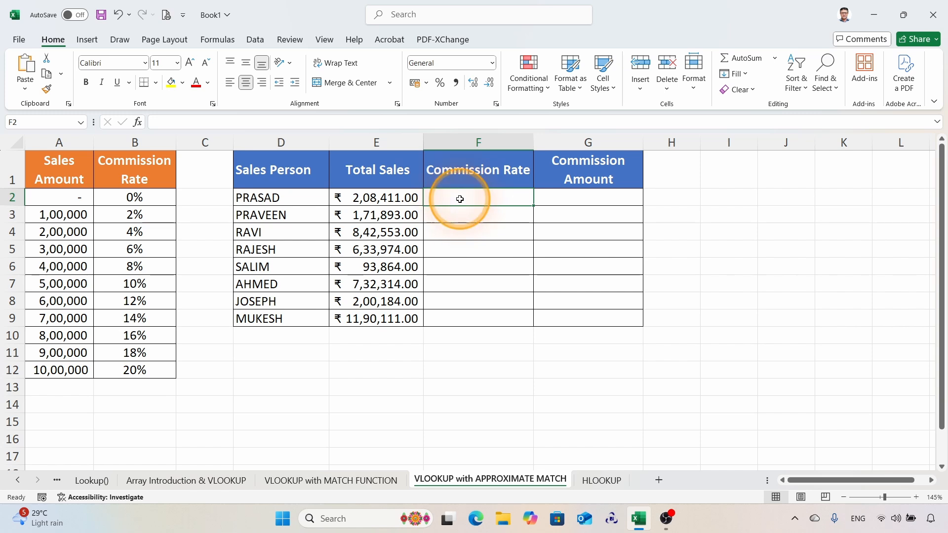
# On the VLOOKUP with APPROXIMATE MATCH sheet, start a VLOOKUP in F2 with E2 as the lookup value
pyautogui.press('super+plus')
pyautogui.write('=')
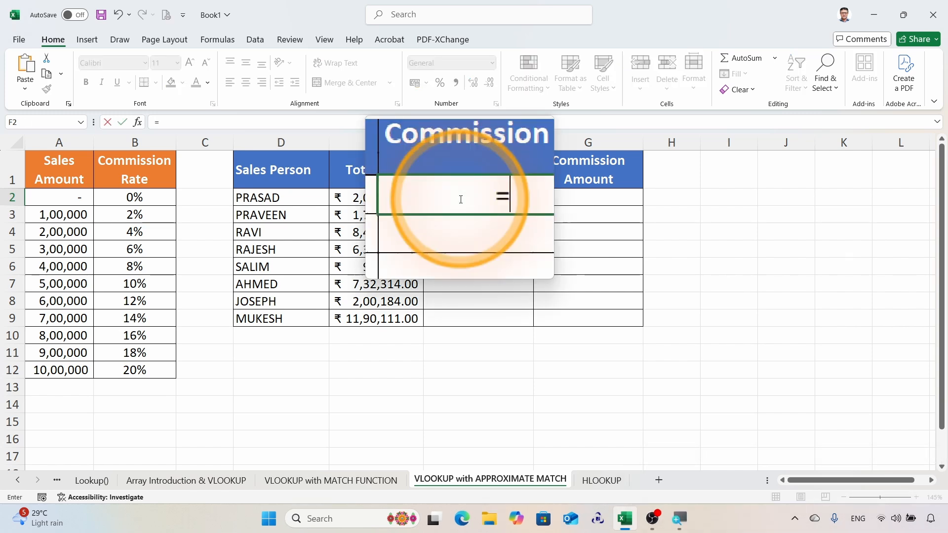
pyautogui.write('vloo')
pyautogui.press('Tab')
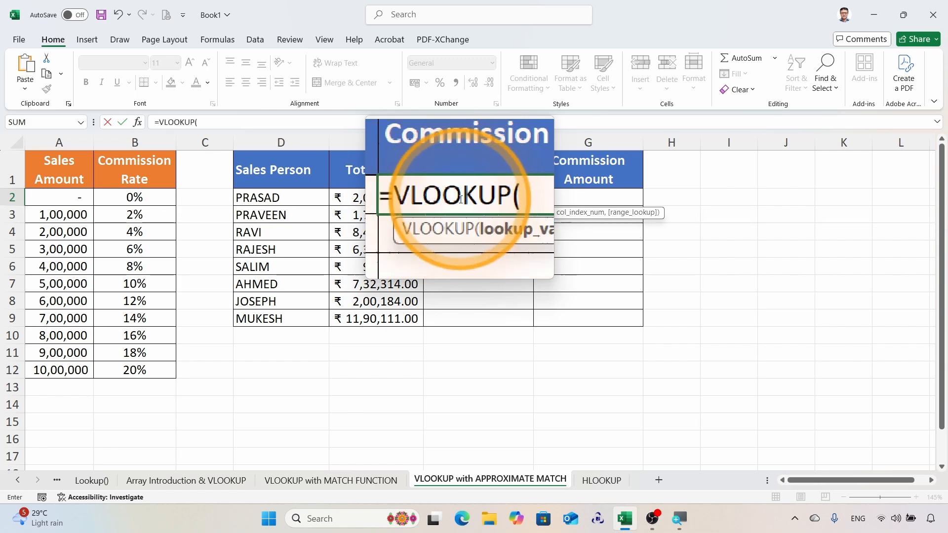
pyautogui.click(366, 198)
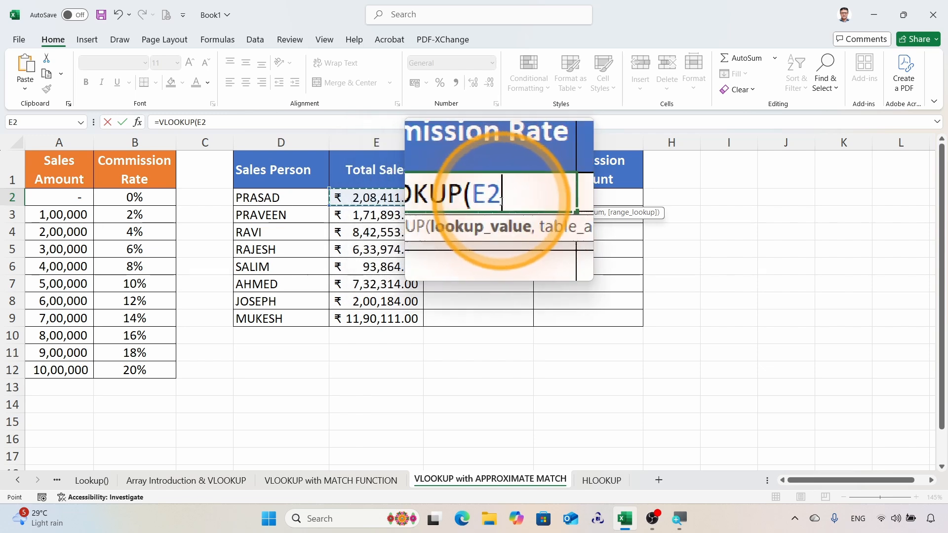
pyautogui.write(',')
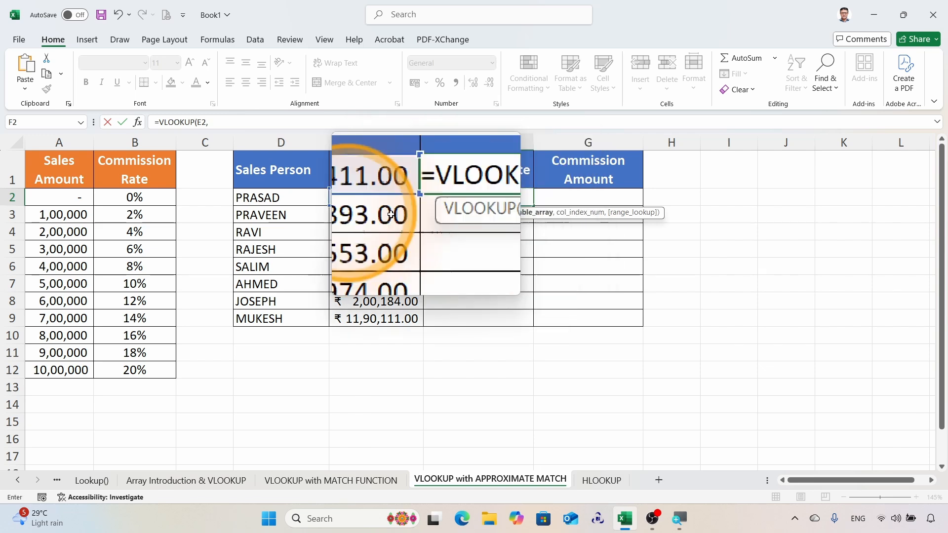
# Set the F2 VLOOKUP's table array to the absolute commission table range $A$2:$B$12
pyautogui.moveTo(59, 197); pyautogui.dragTo(159, 371)
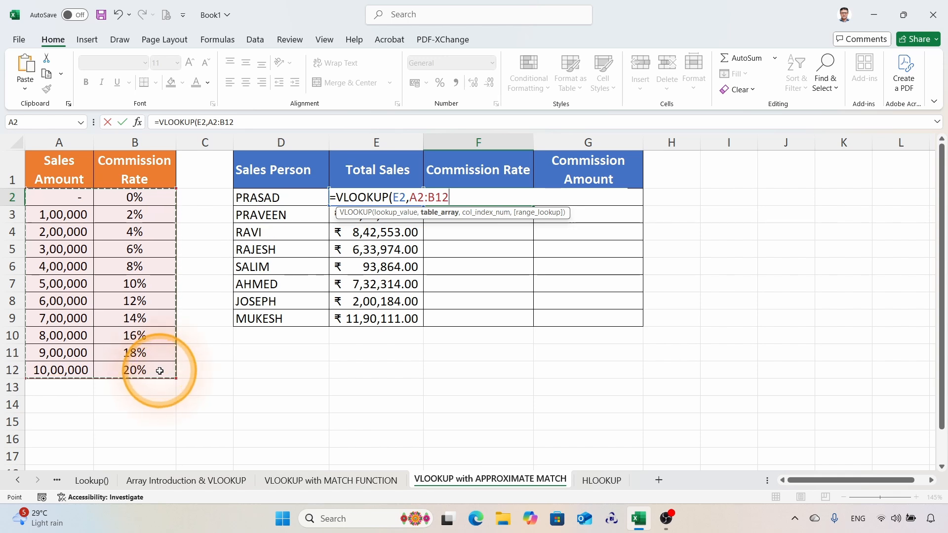
pyautogui.press('F4')
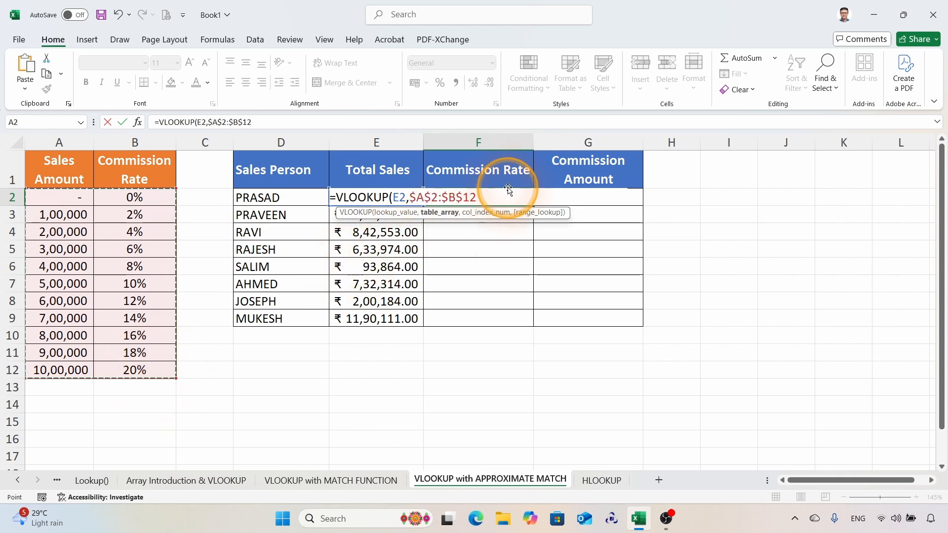
pyautogui.press('super+plus')
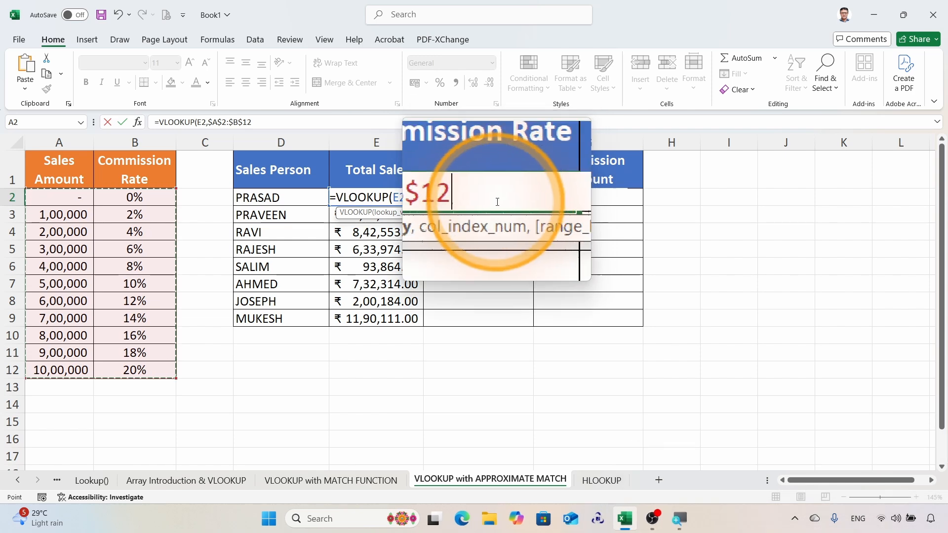
pyautogui.write(',')
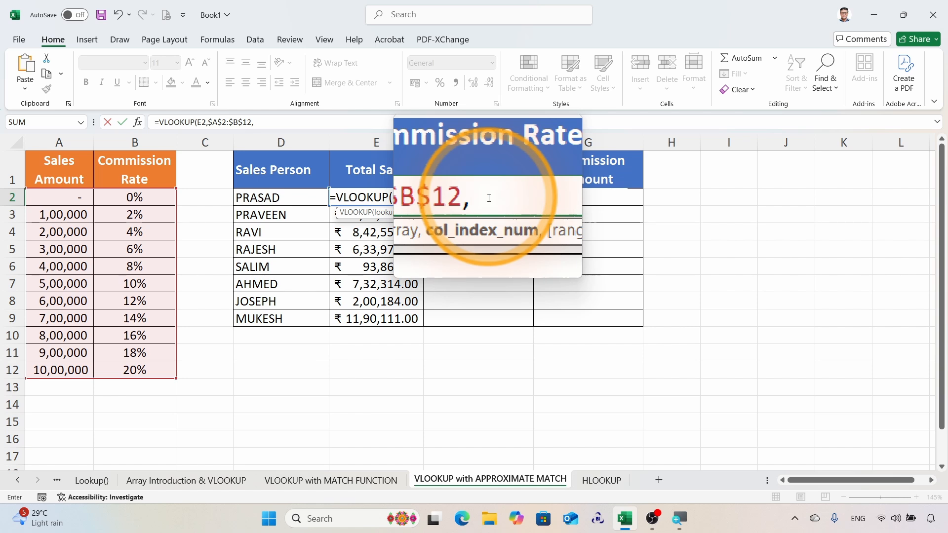
# Complete the F2 VLOOKUP with column index 2, leaving out the range lookup argument
pyautogui.write('2,')
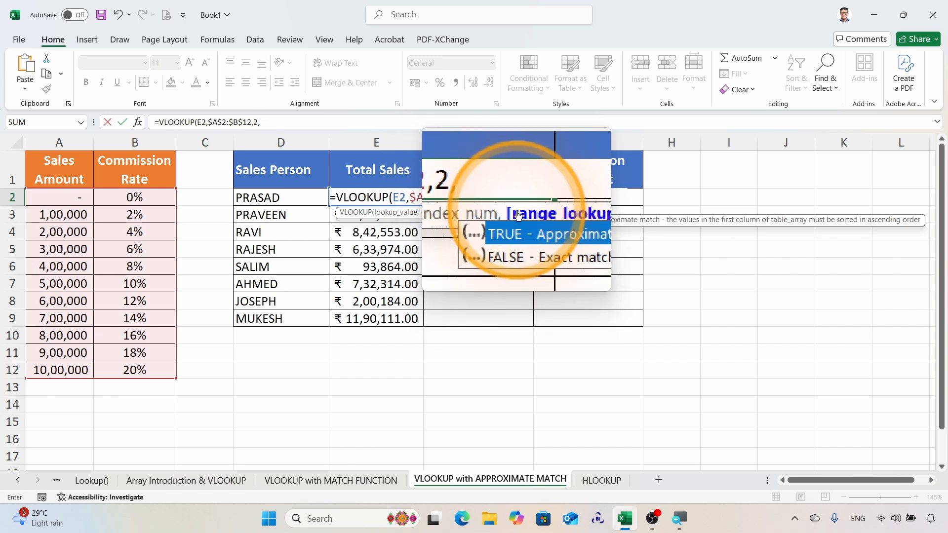
pyautogui.press('BackSpace')
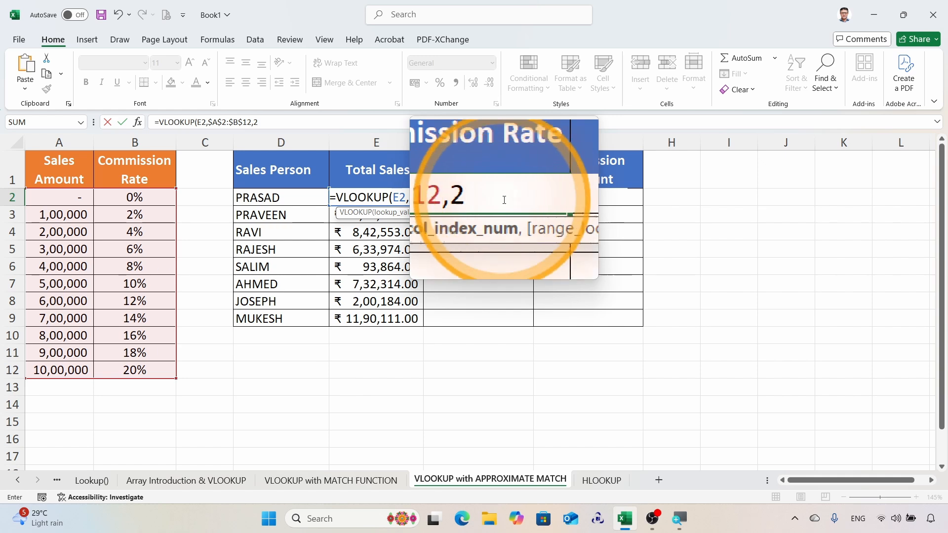
pyautogui.press('Return')
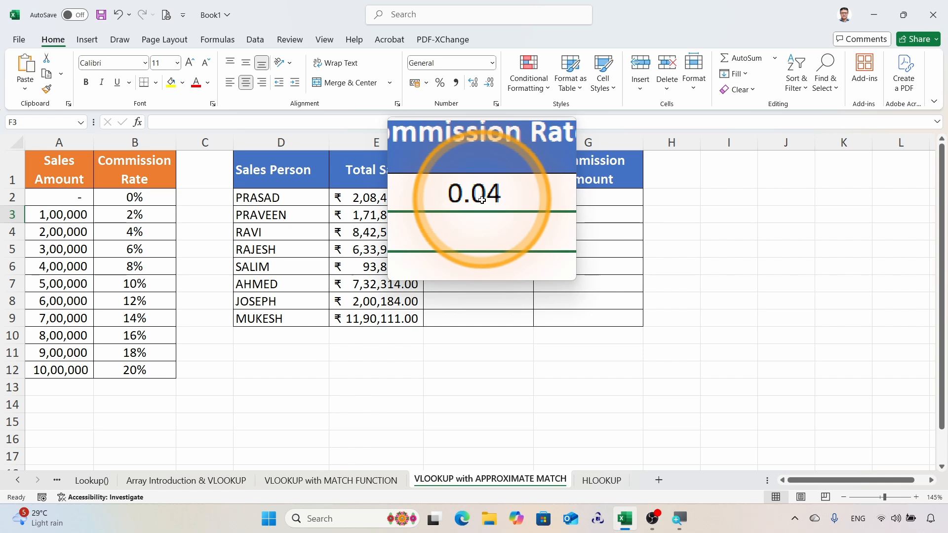
# Format F2 as Percentage with no decimal places and fill its formula down through F9
pyautogui.click(482, 200)
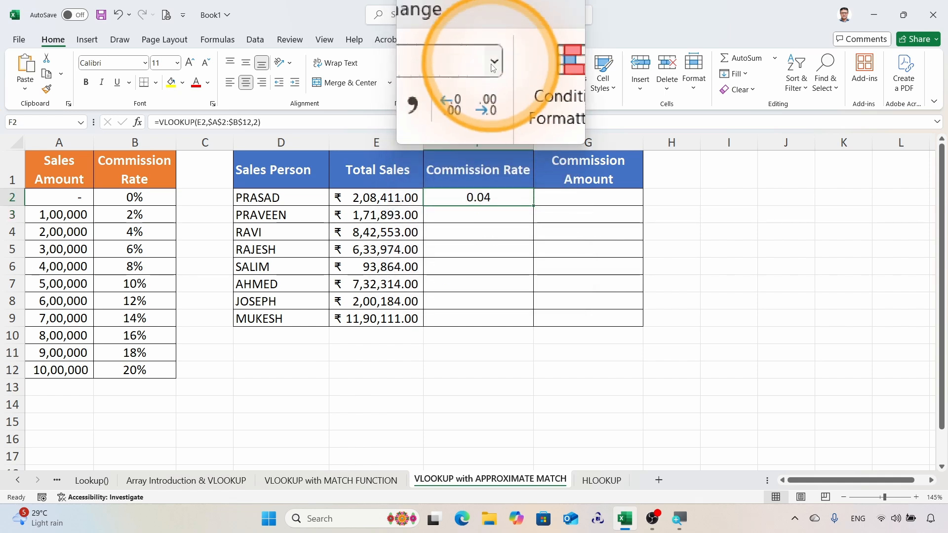
pyautogui.click(492, 63)
pyautogui.click(464, 293)
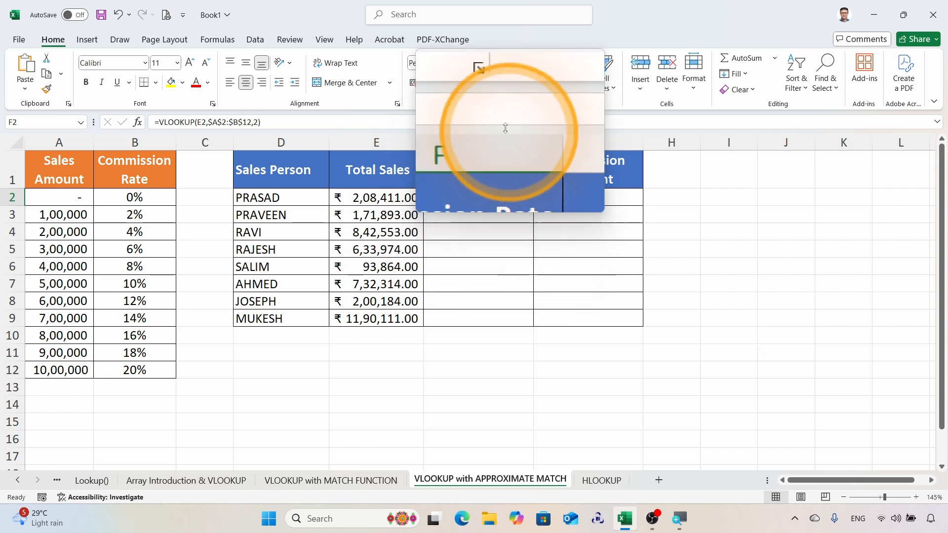
pyautogui.click(490, 82)
pyautogui.click(490, 81)
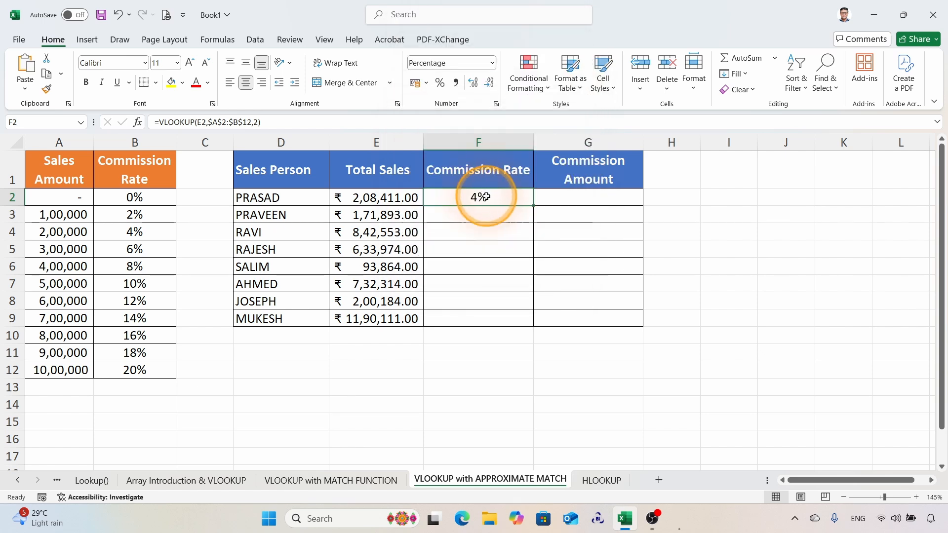
pyautogui.doubleClick(533, 206)
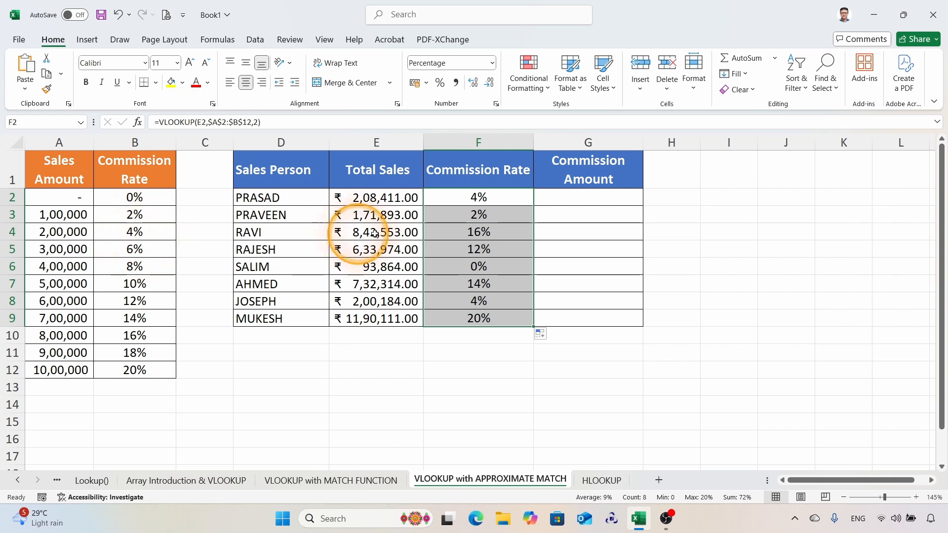
# Calculate the commission amount in G2 with =E2*F2 and fill the formula down through G9
pyautogui.click(577, 202)
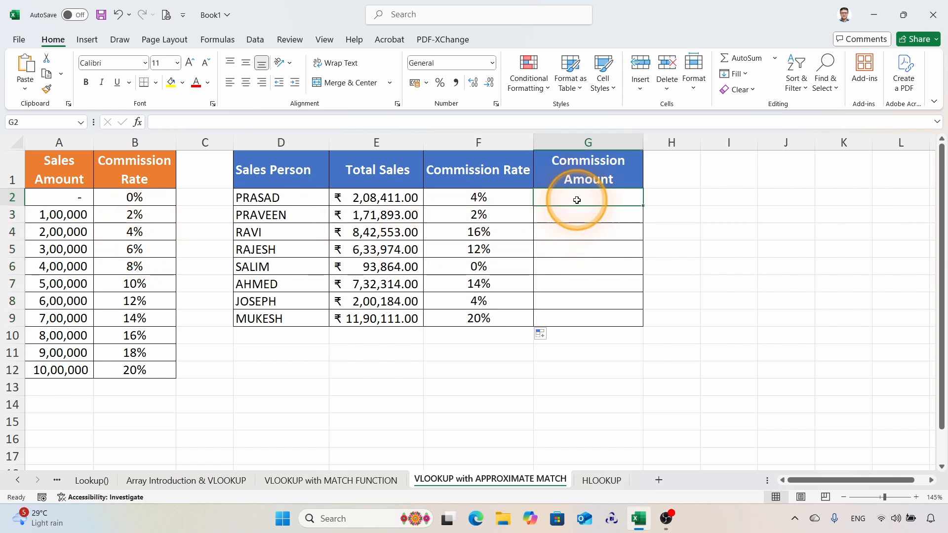
pyautogui.press('super+plus')
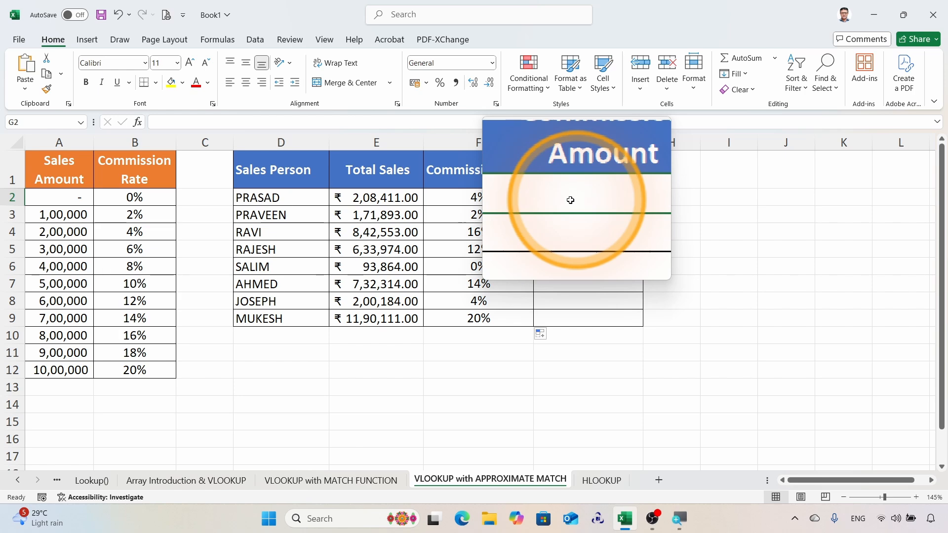
pyautogui.write('=')
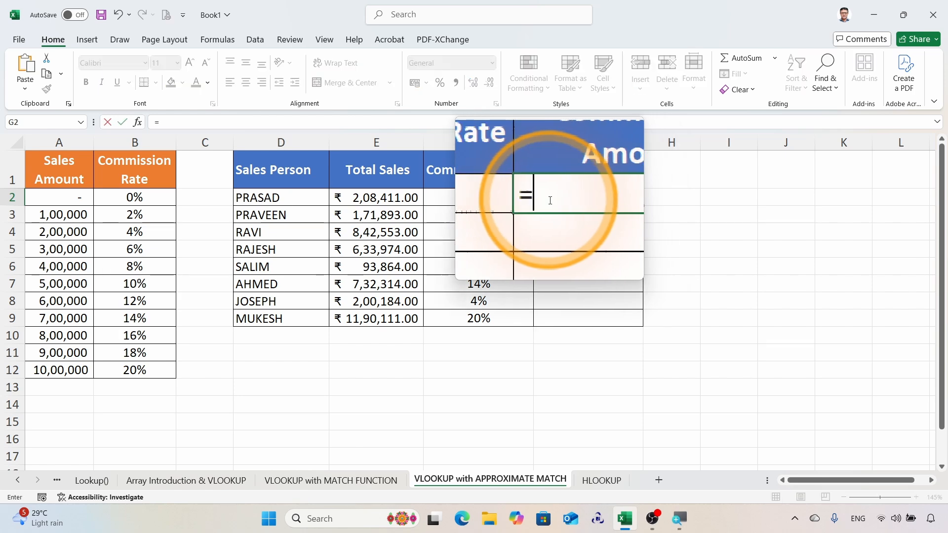
pyautogui.click(395, 197)
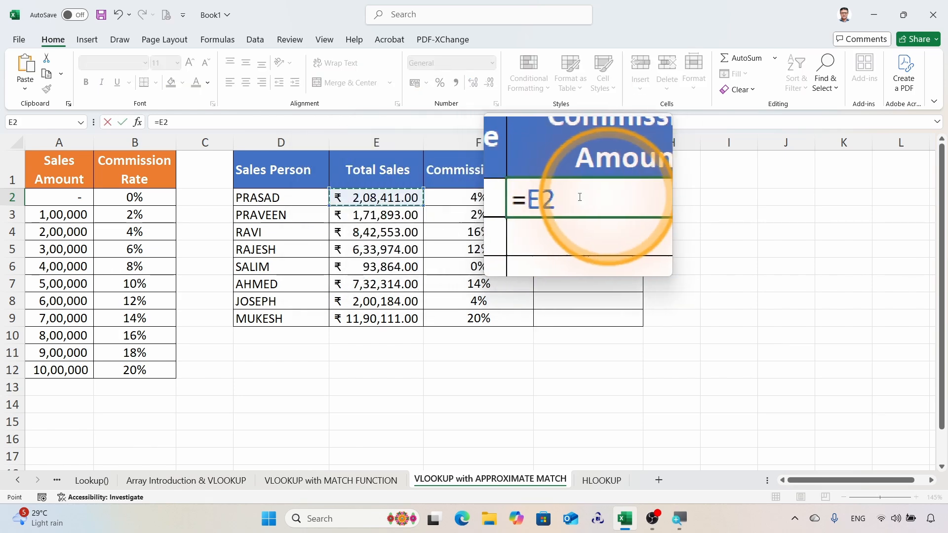
pyautogui.write('*')
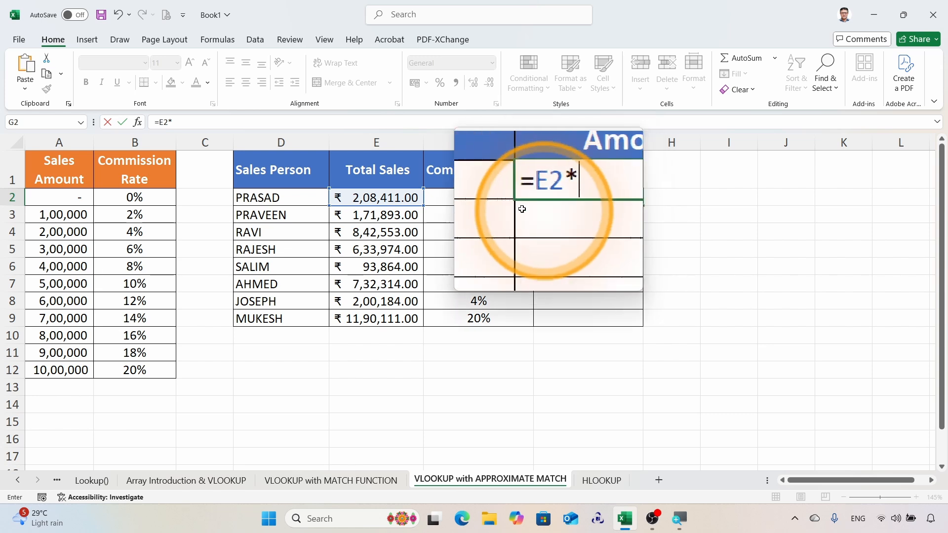
pyautogui.click(479, 198)
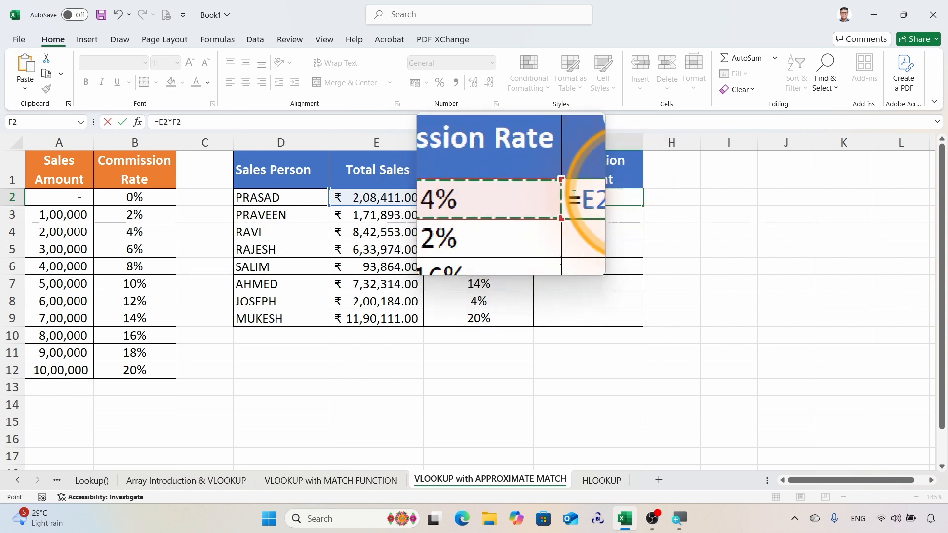
pyautogui.press('Return')
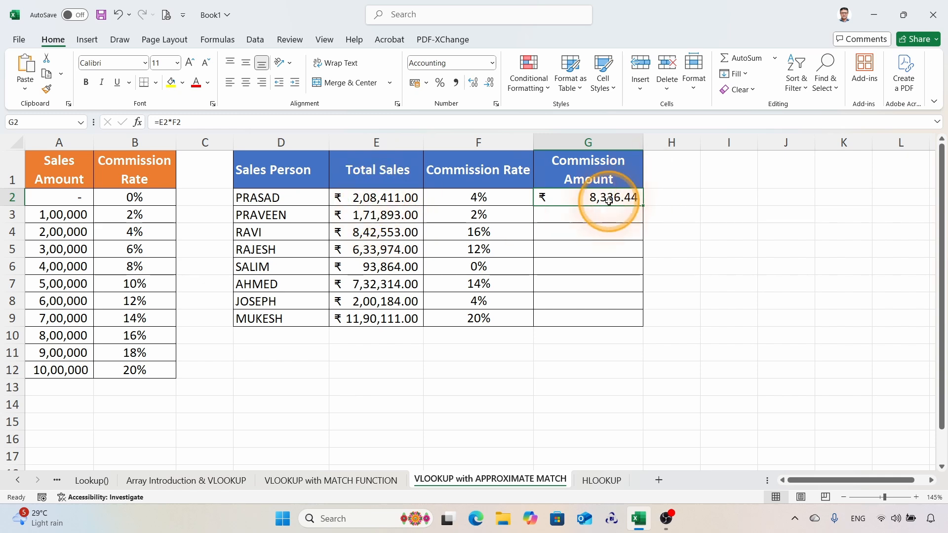
pyautogui.doubleClick(644, 207)
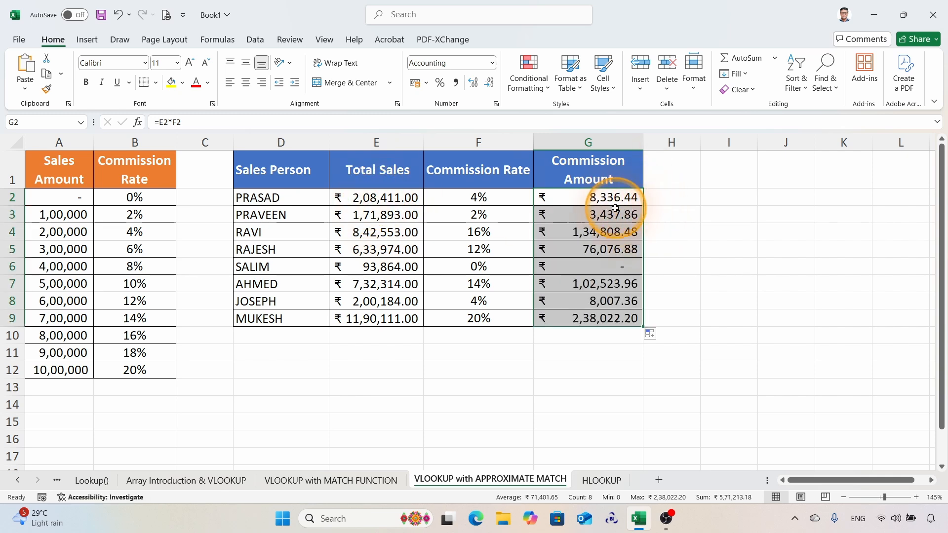
# Check the commission formula in G6, and compare the VLOOKUP with MATCH FUNCTION sheet with the VLOOKUP with APPROXIMATE MATCH sheet
pyautogui.click(578, 268)
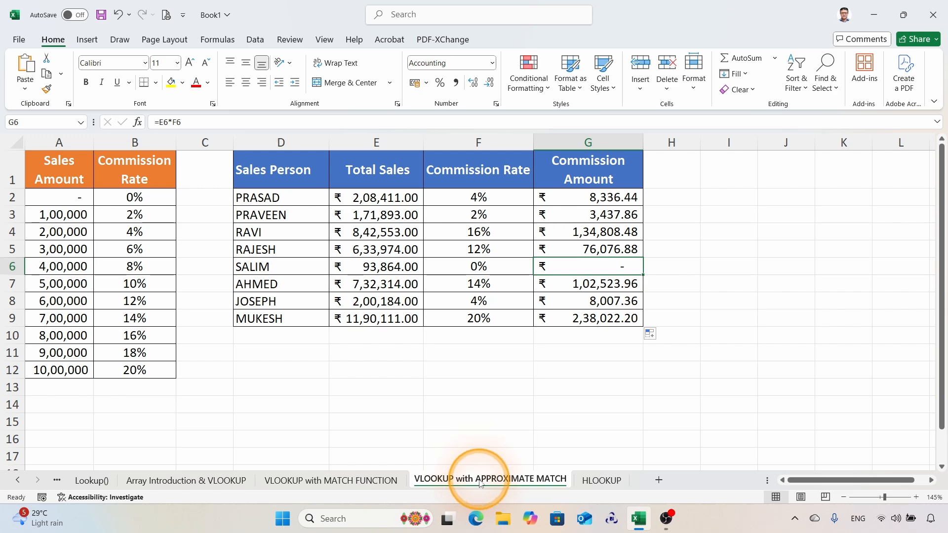
pyautogui.click(347, 480)
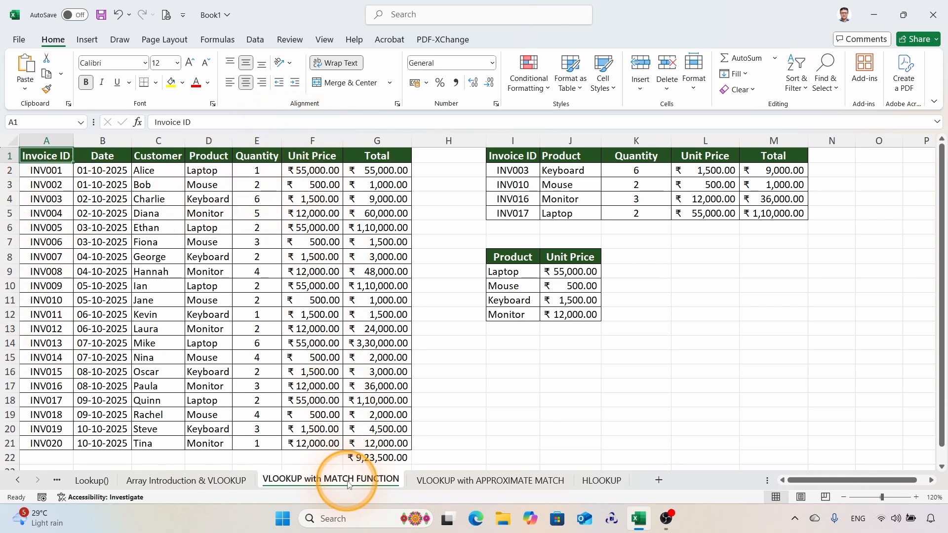
pyautogui.click(471, 483)
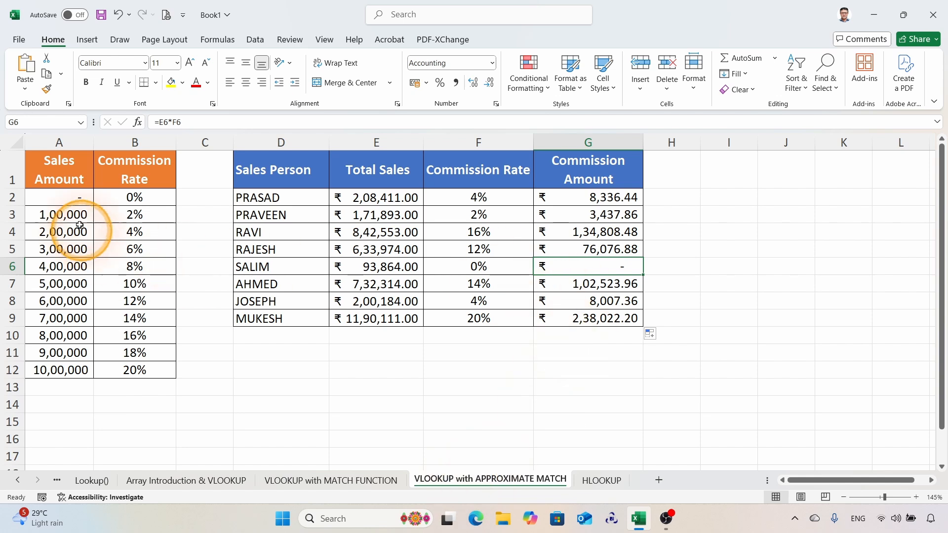